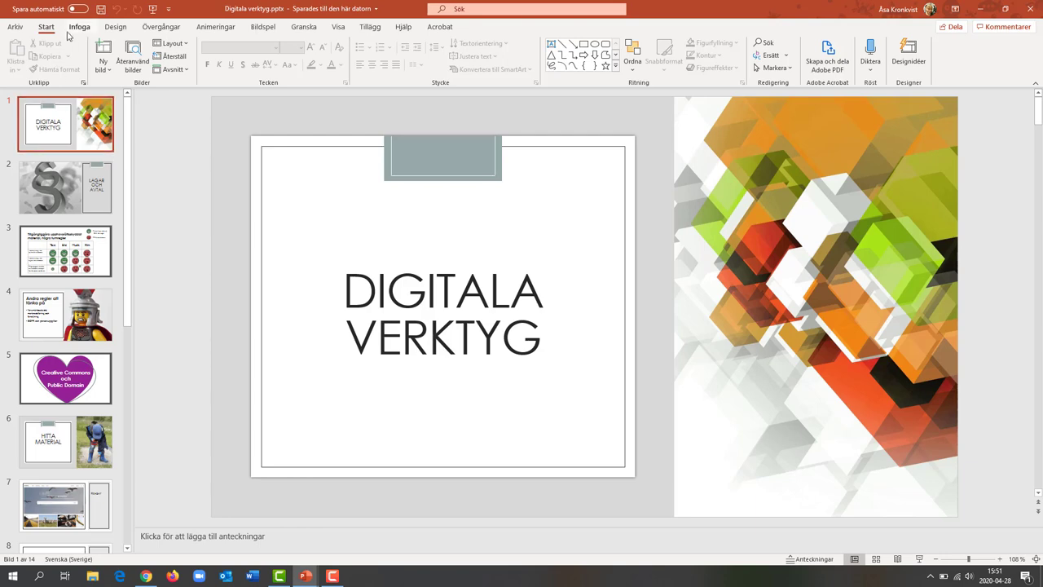
- Show the Zoom dropdown on the Infoga tab listing Sammanfattningszoom, Avsnittszoom and Bildzoom
left_click(79, 27)
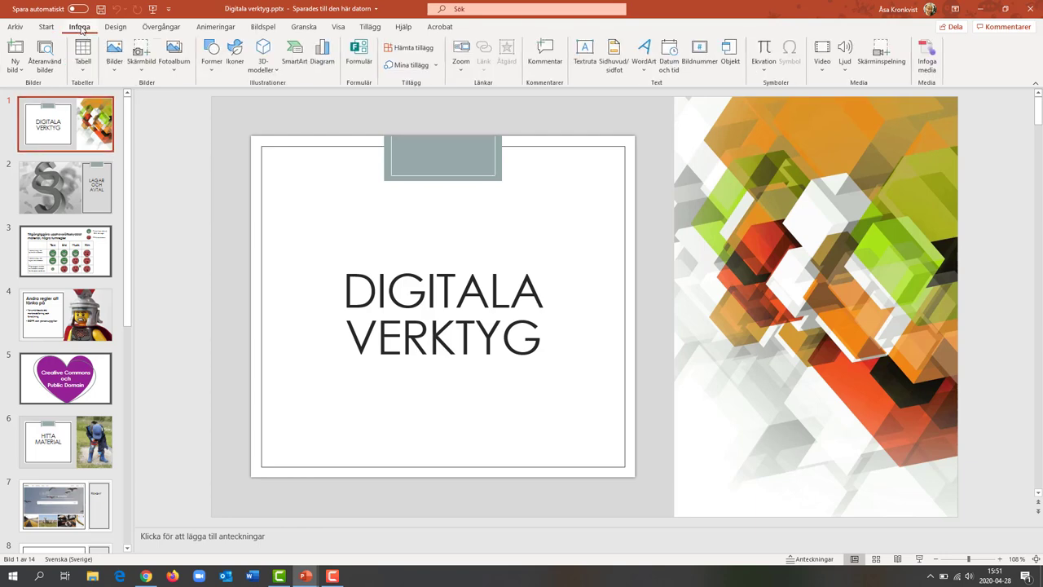
left_click(462, 64)
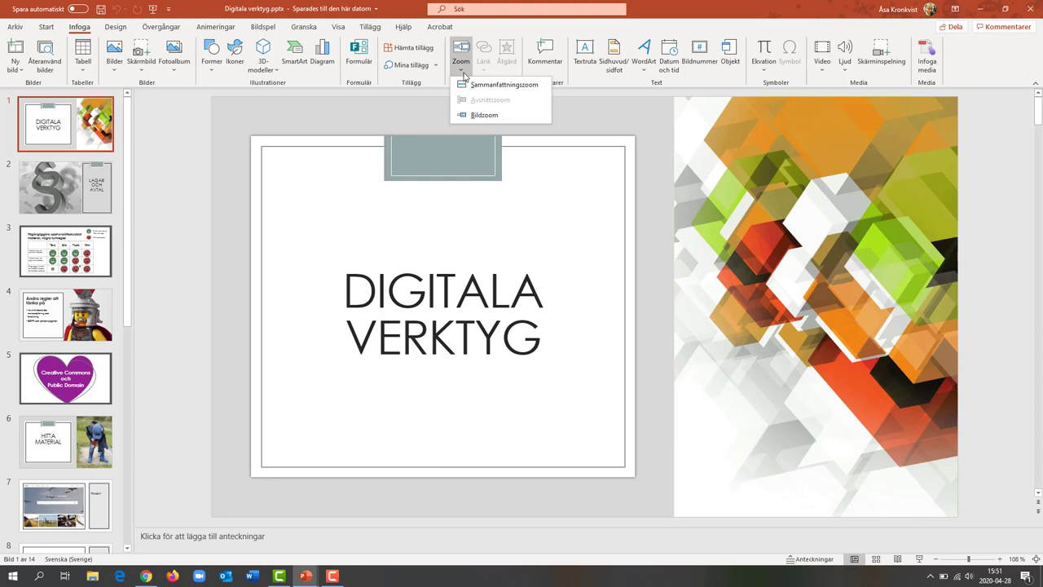
left_click(66, 128)
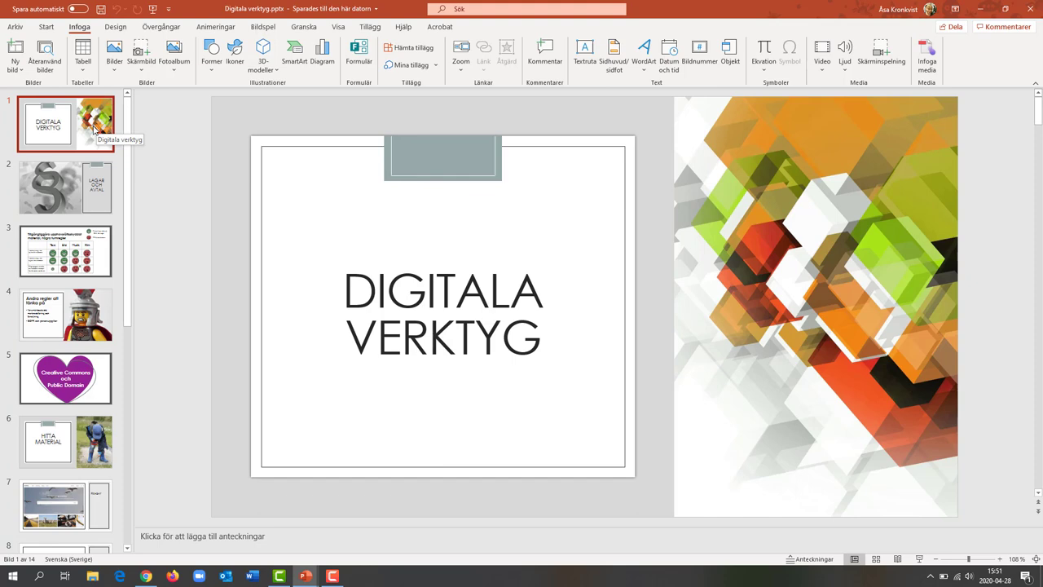
left_click(461, 64)
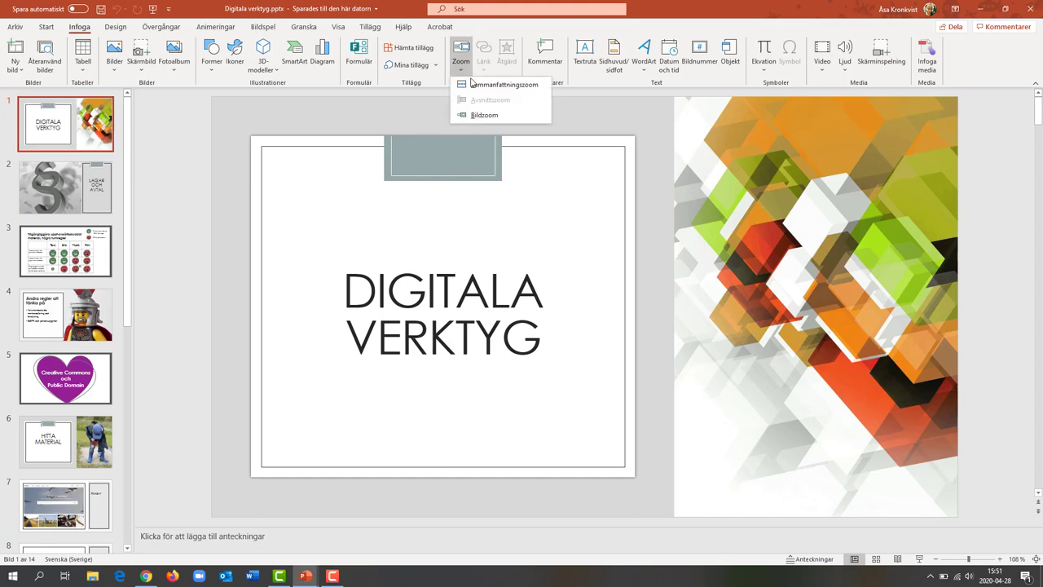
- Insert a Sammanfattningszoom of slides 2, 6 and 10: Lagar och avtal, Hitta material, Göra webbsida
left_click(482, 84)
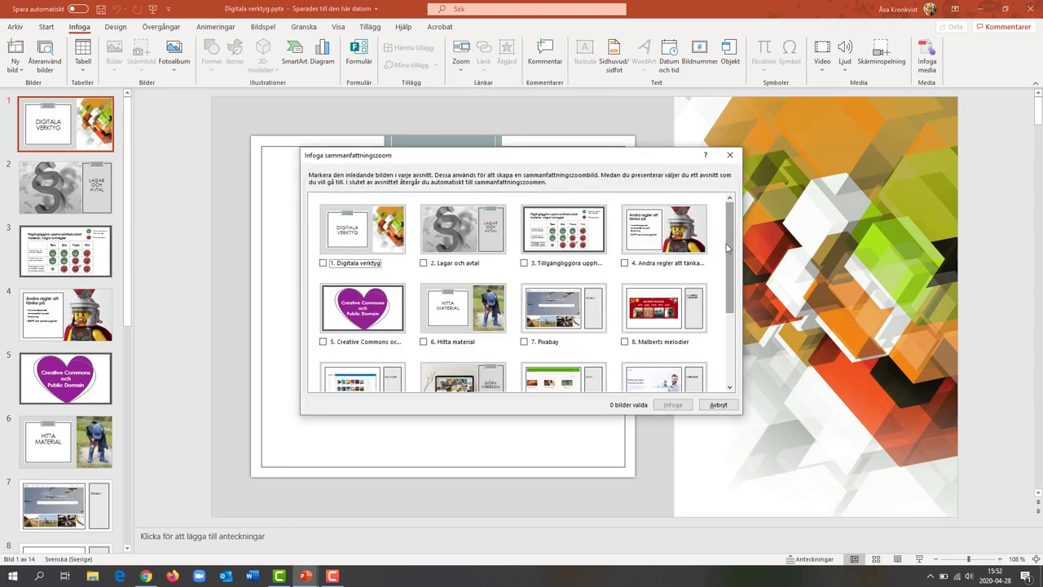
left_click(423, 263)
left_click(423, 342)
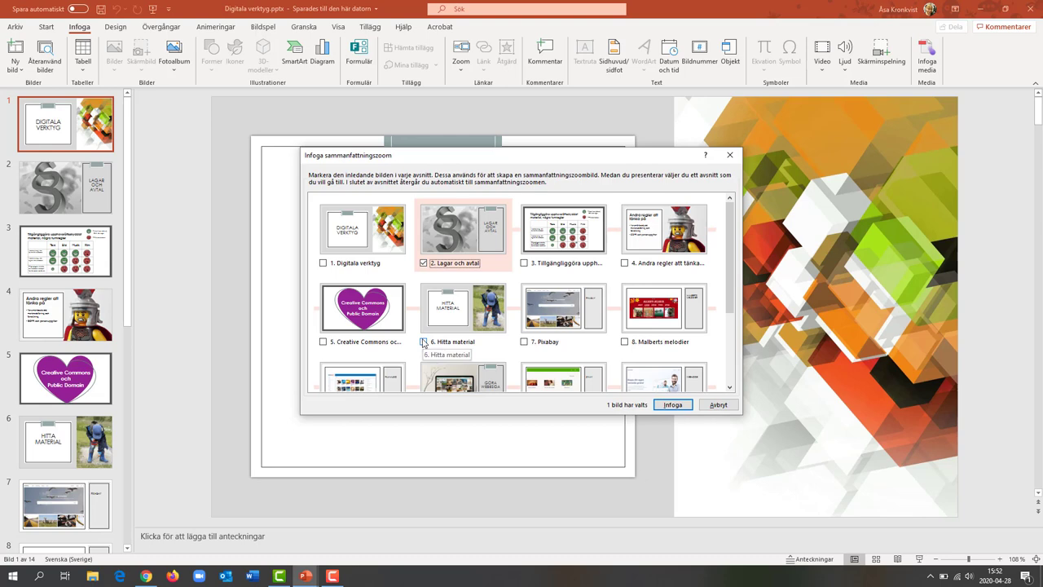
scroll(731, 304, "down", 2)
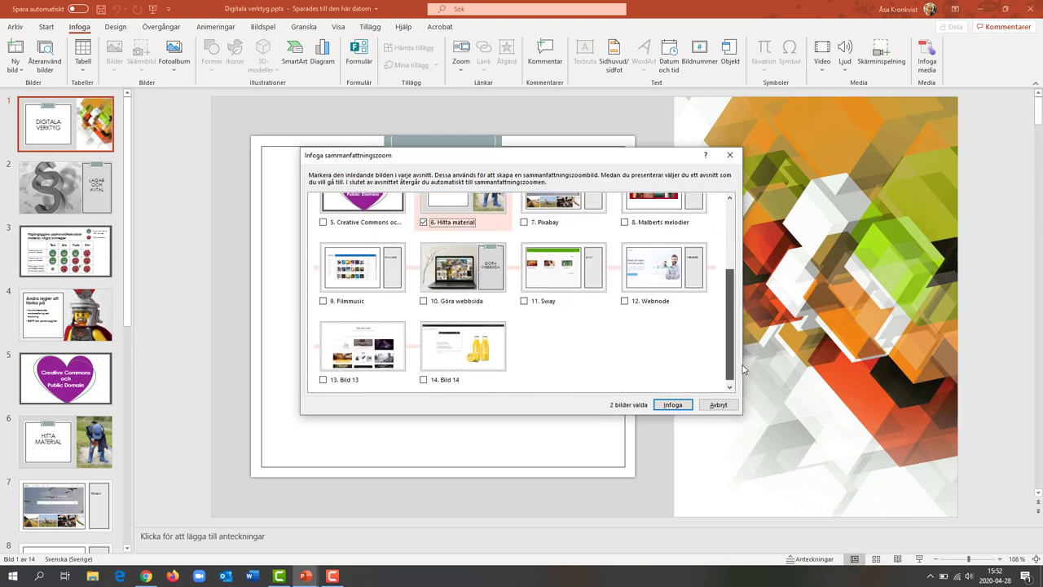
left_click(424, 302)
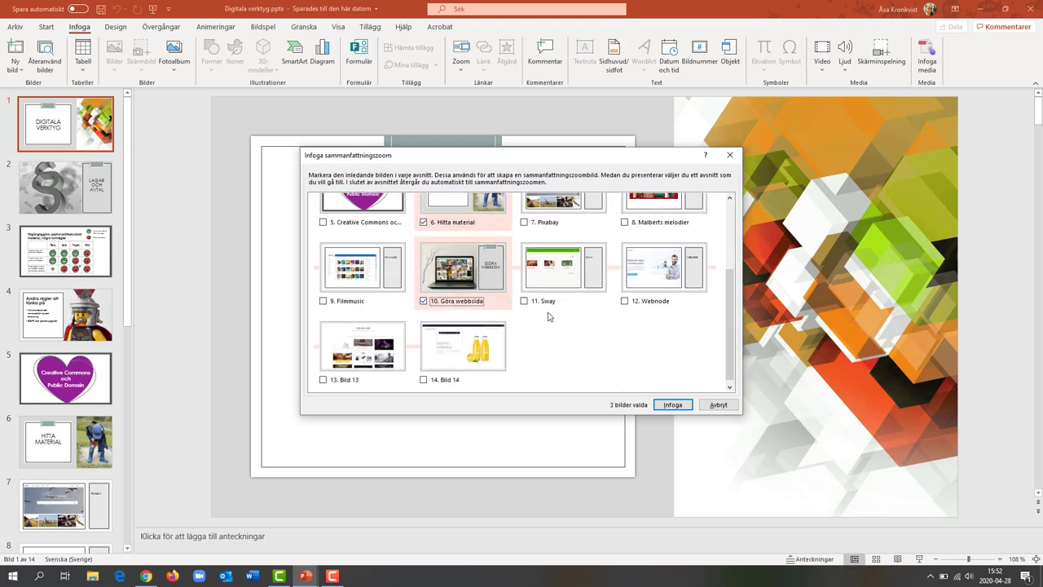
left_click(673, 405)
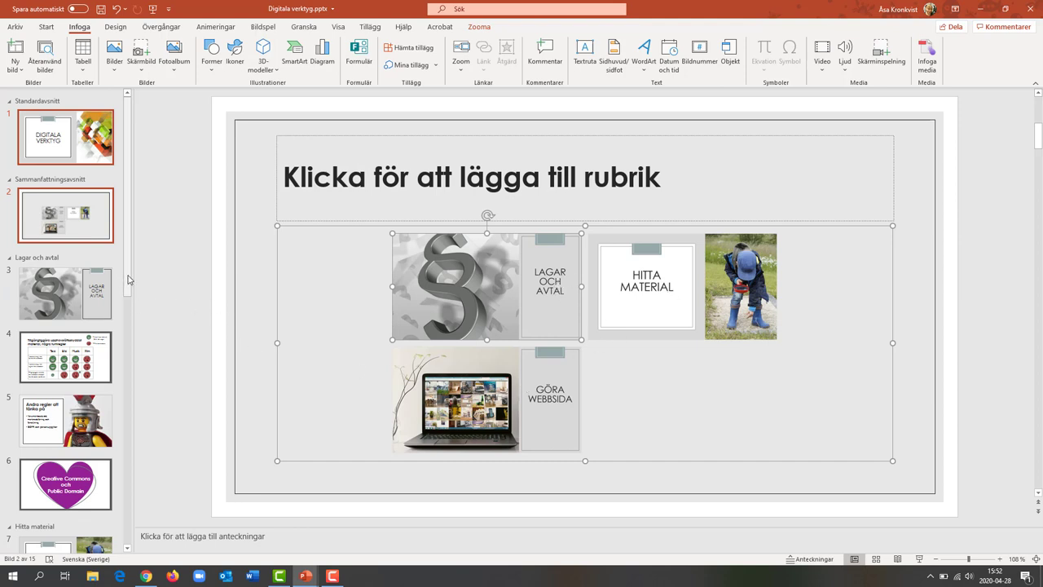
key("Page_Up")
left_click_drag(128, 280, 116, 377)
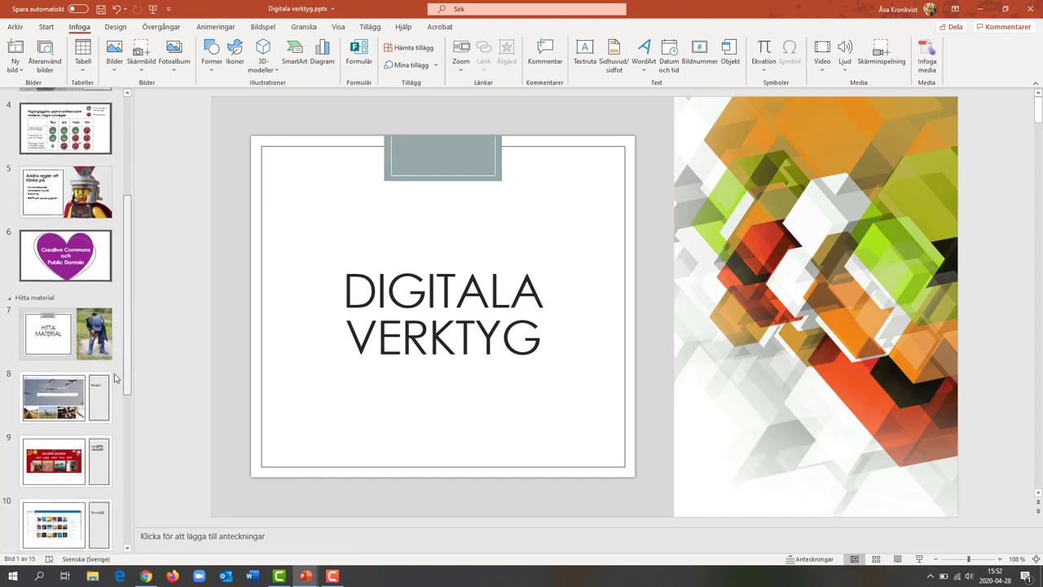
scroll(109, 391, "down", 3)
scroll(98, 456, "down", 3)
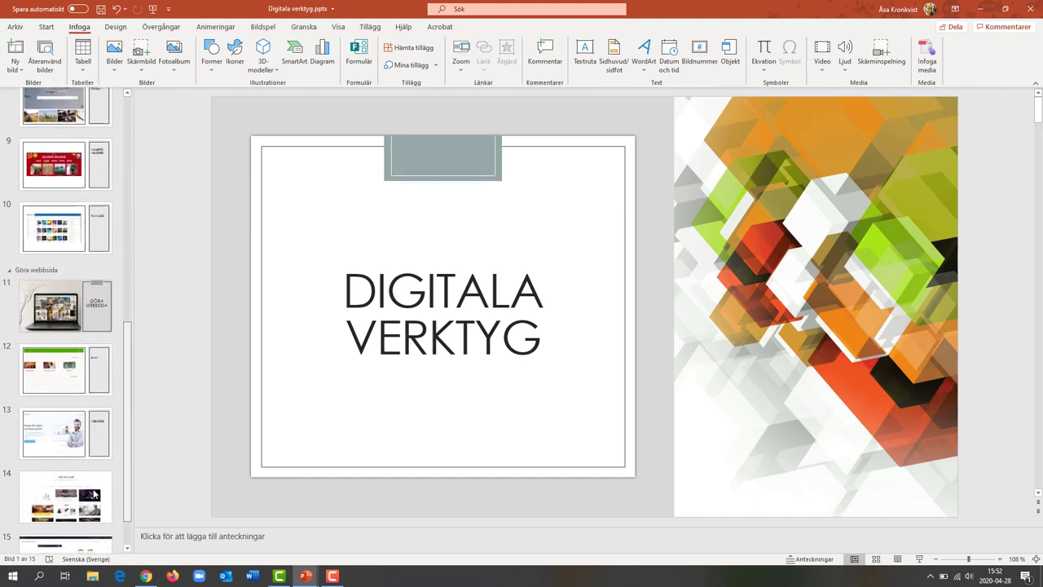
left_click_drag(128, 493, 131, 261)
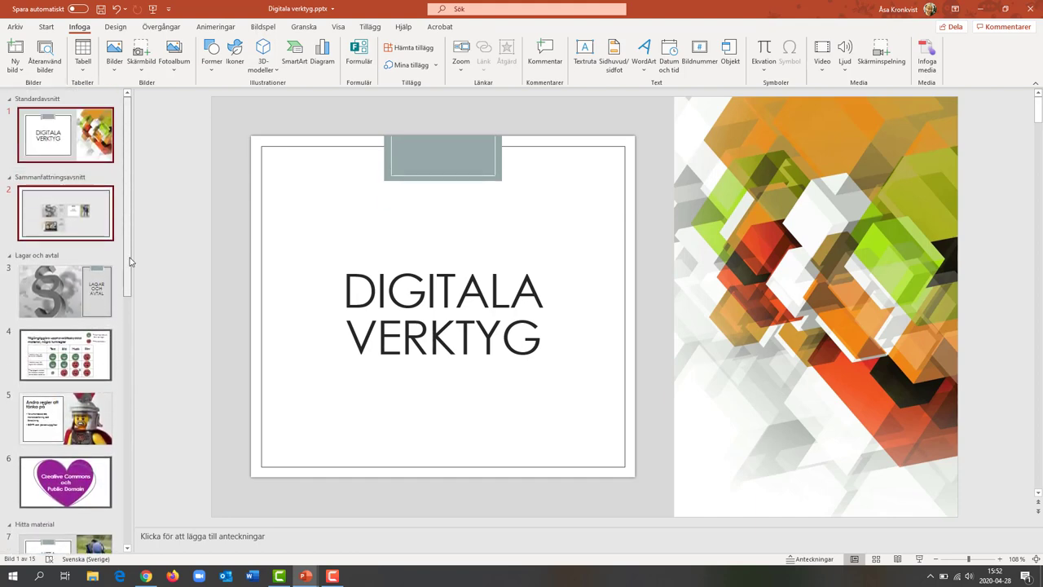
left_click(92, 227)
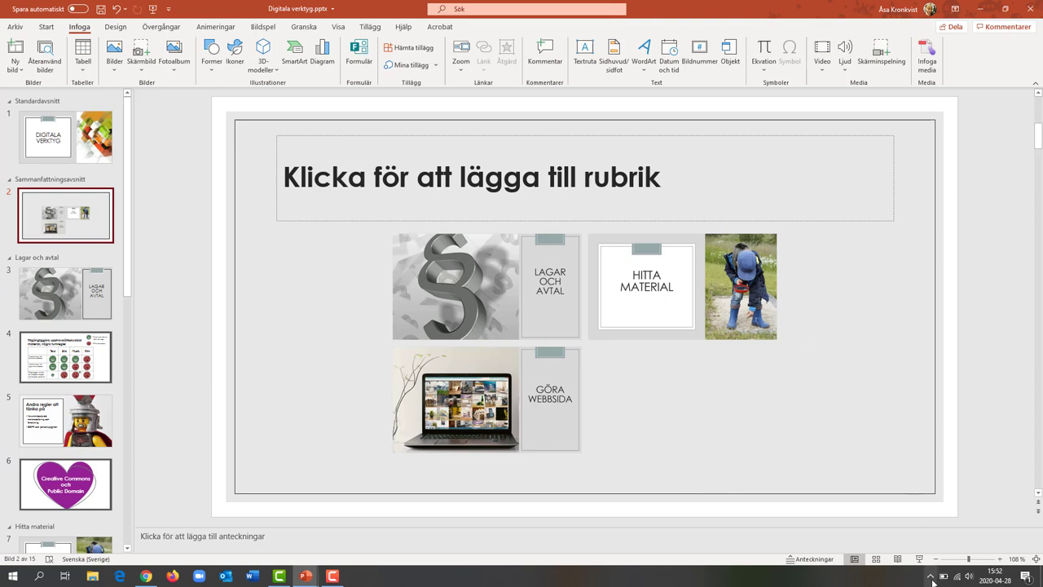
left_click(920, 559)
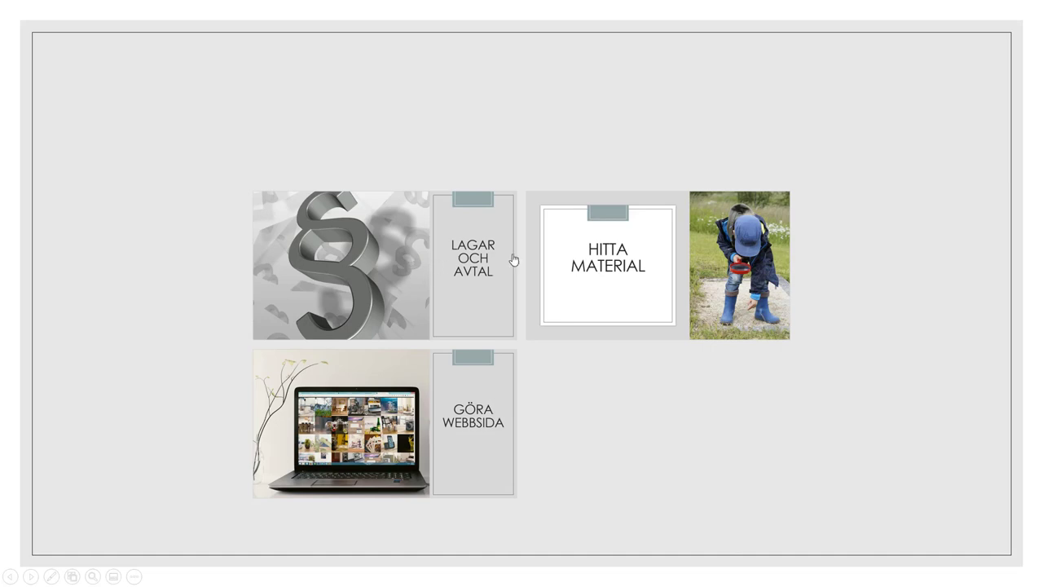
left_click(644, 284)
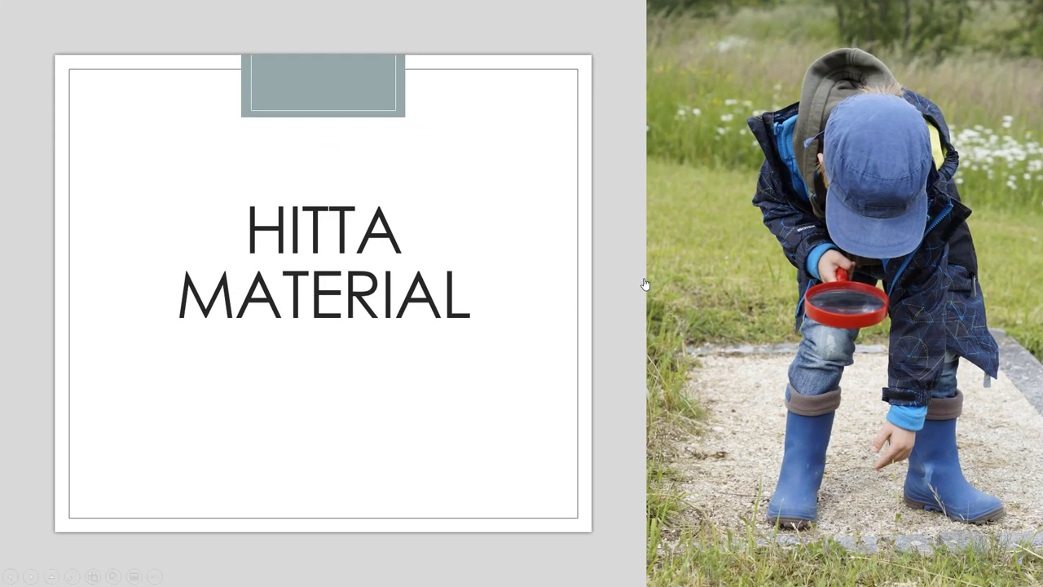
left_click(644, 284)
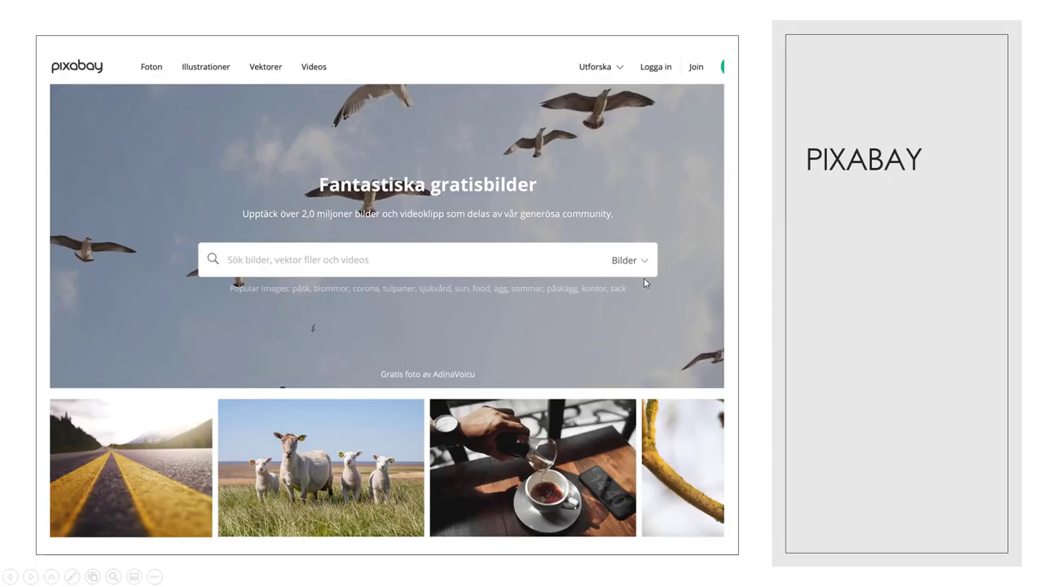
left_click(644, 281)
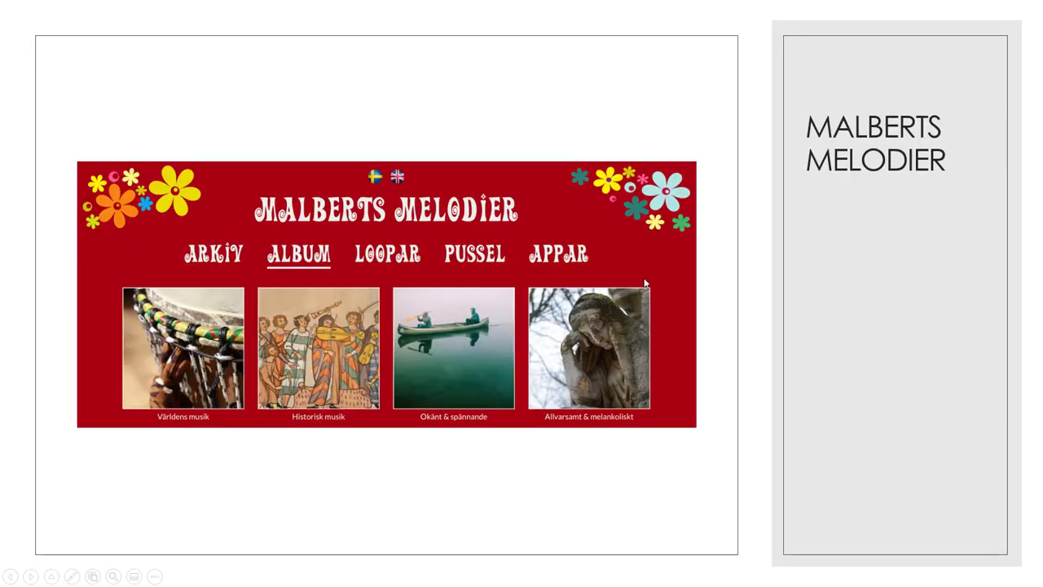
left_click(644, 283)
left_click(644, 283)
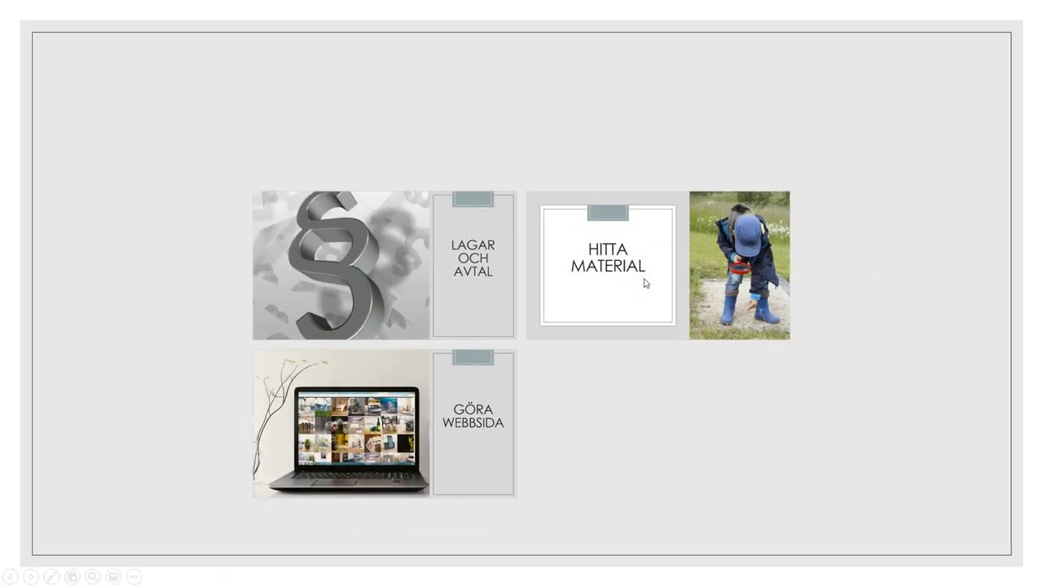
left_click(458, 266)
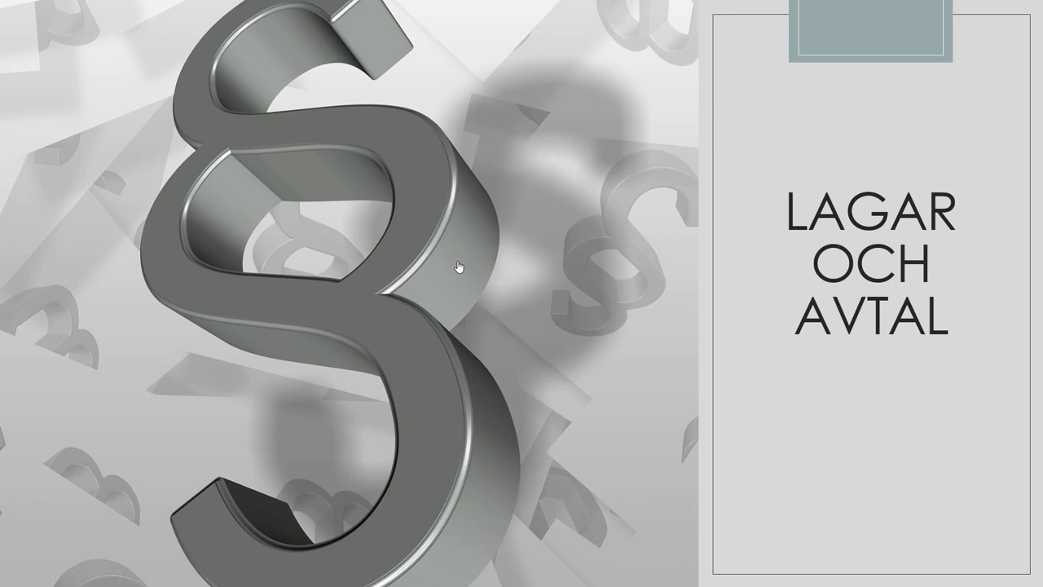
key("Escape")
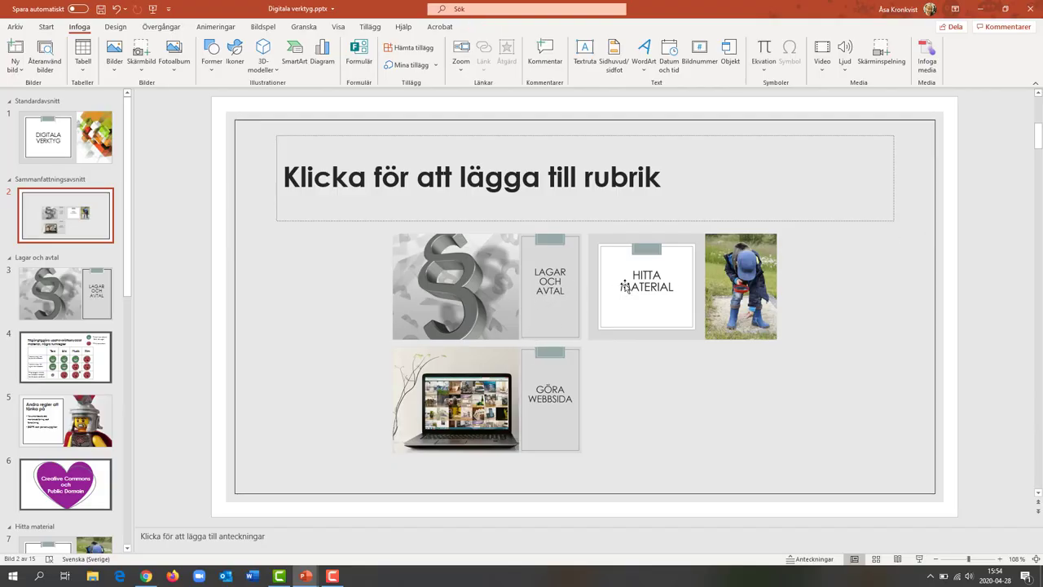
- Go to slide 7, the Hitta material section slide
left_click(625, 286)
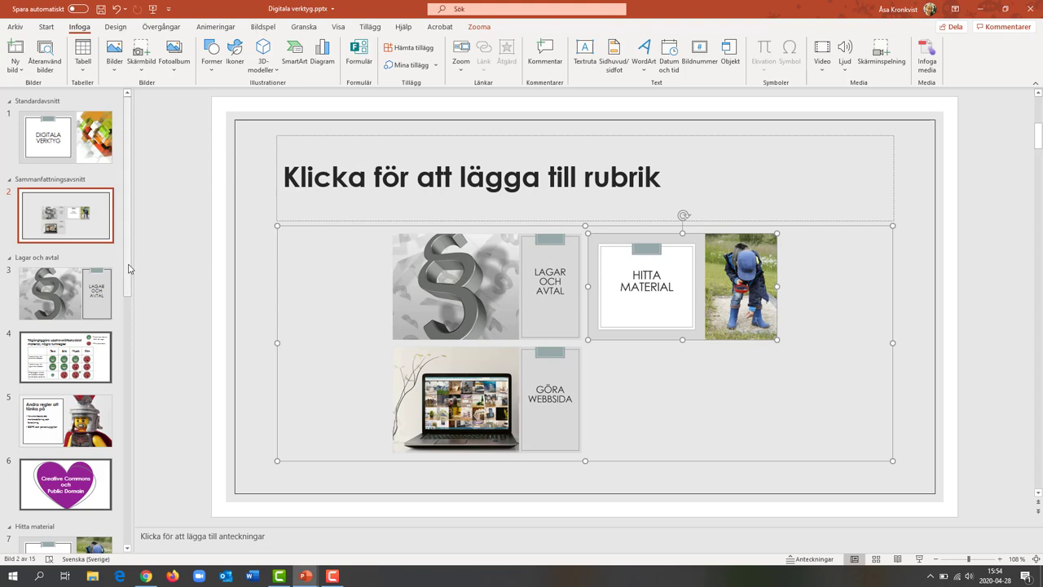
scroll(34, 244, "down", 2)
scroll(35, 244, "down", 2)
scroll(34, 245, "down", 1)
left_click(33, 241)
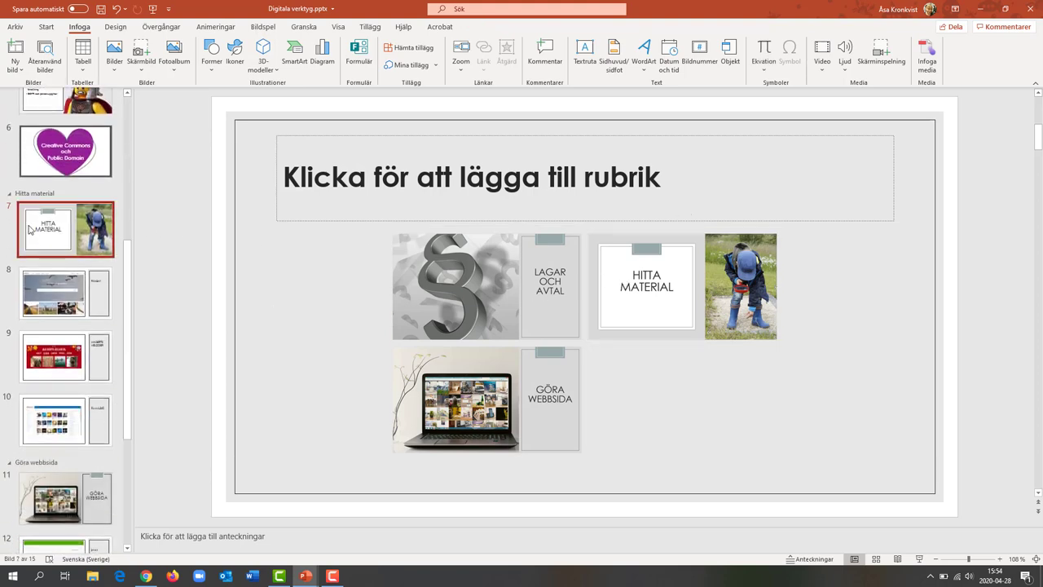
- Replace MATERIAL in the slide 7 title with BILDER OCH MUSIK
left_click(417, 260)
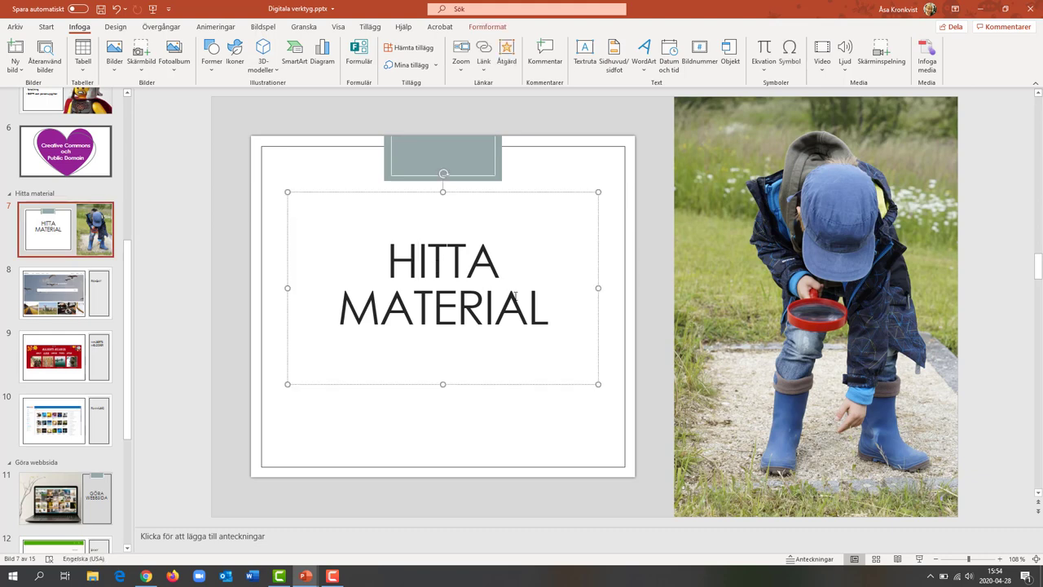
left_click(546, 308)
key("BackSpace")
key("BackSpace")
key("BackSpace")
type("BILDER OCH MUSIK")
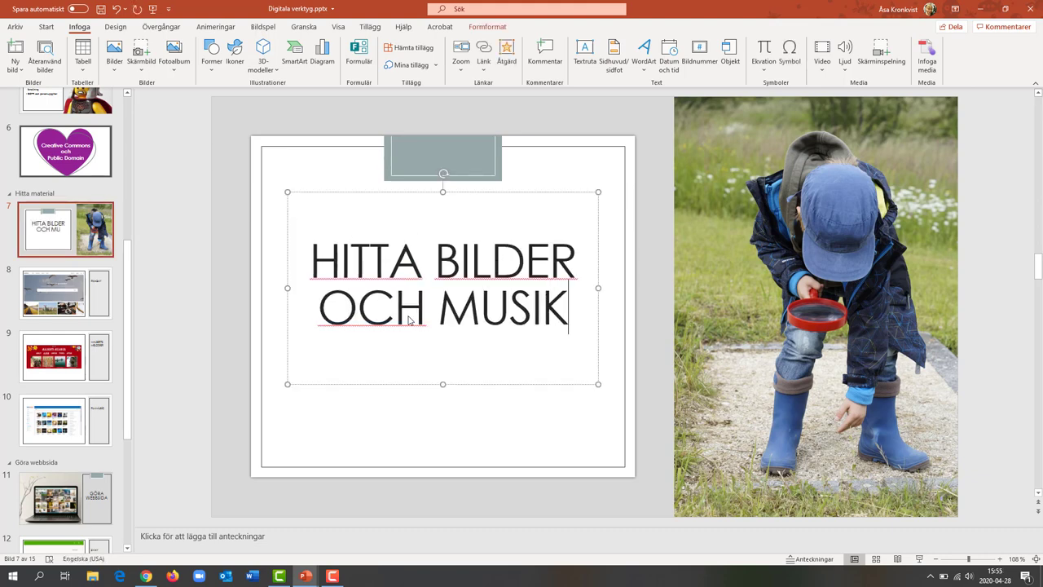
left_click(171, 363)
left_click_drag(130, 367, 142, 177)
- Insert a new slide with the Tom layout after the title slide of Multimodalt i PowerPoint2
left_click(98, 214)
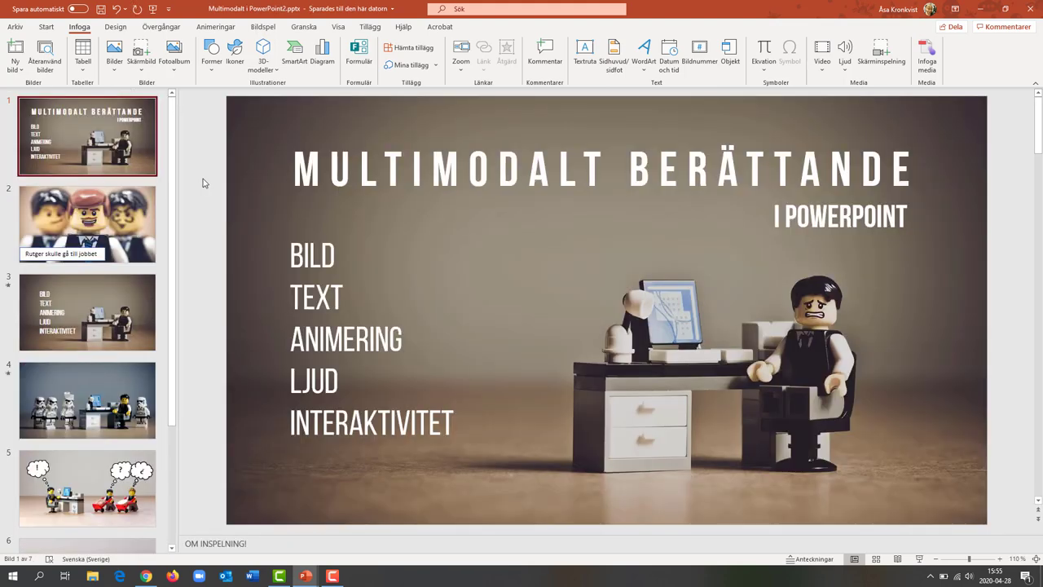
left_click(114, 144)
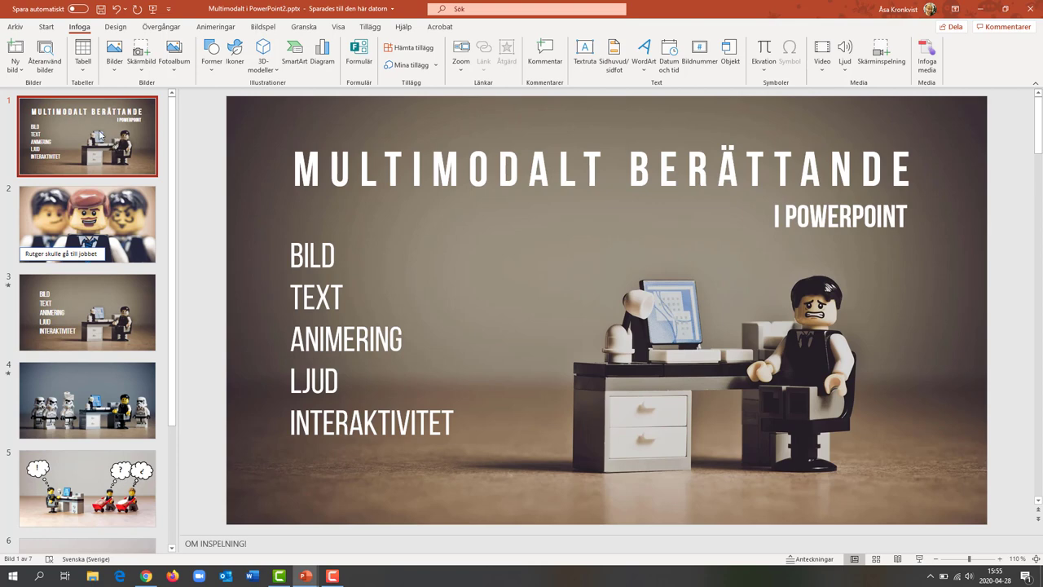
left_click(52, 28)
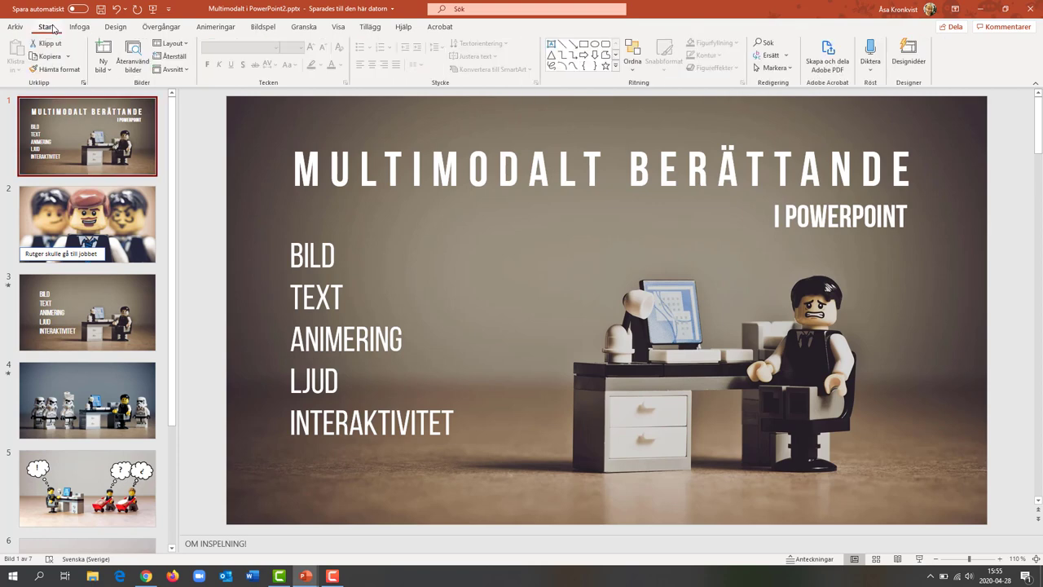
left_click(104, 66)
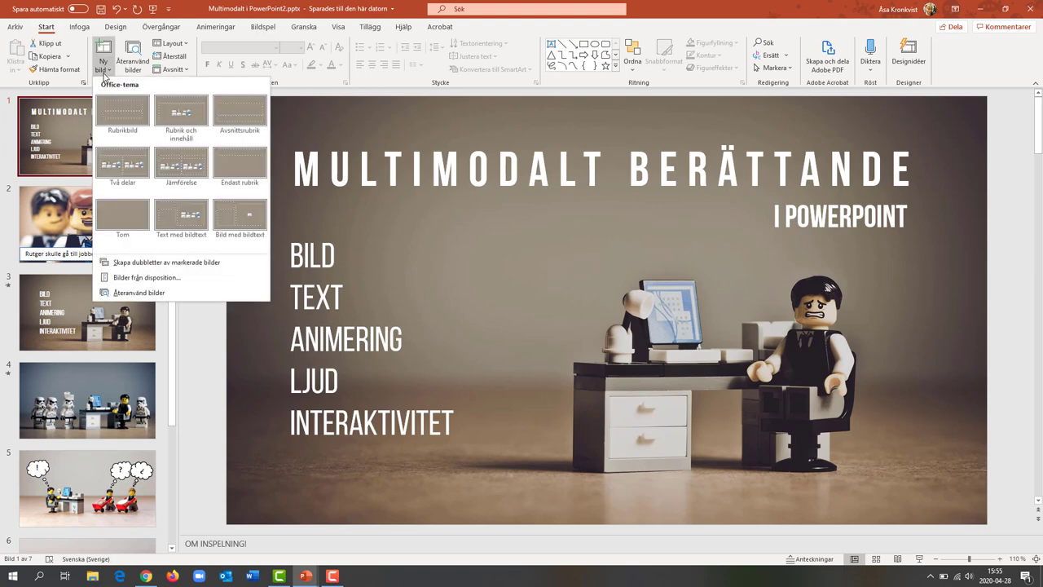
left_click(123, 215)
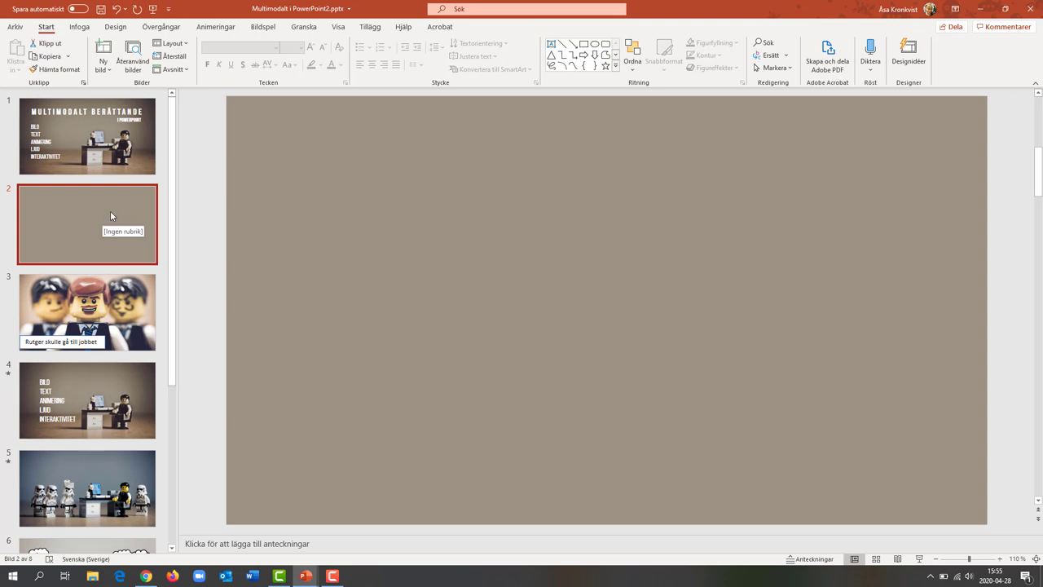
- Insert Bildzoom thumbnails of slides 3, 4, 5, 6, 7 and 8 onto slide 2
left_click(79, 27)
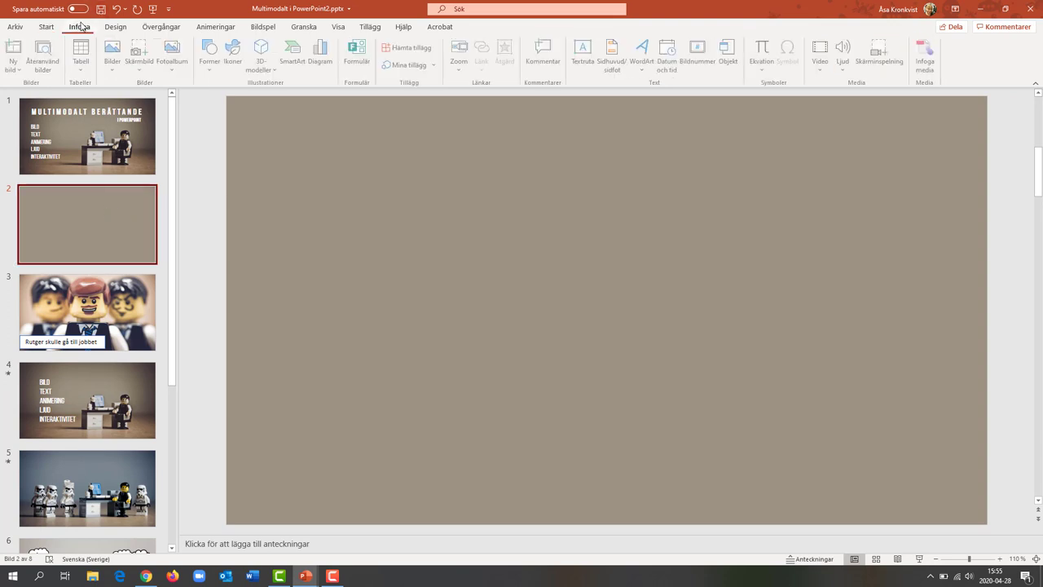
left_click(461, 59)
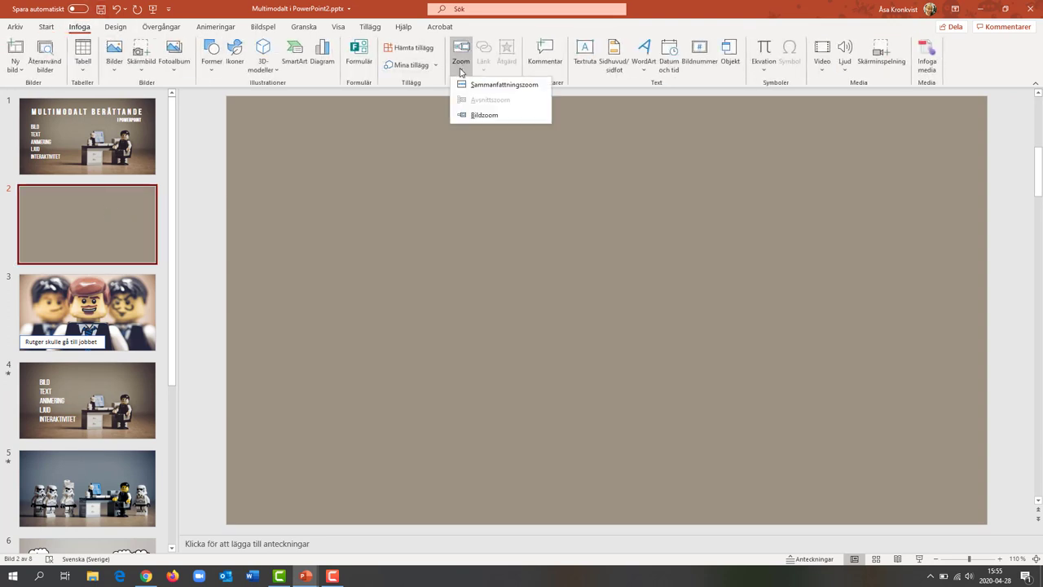
left_click(478, 120)
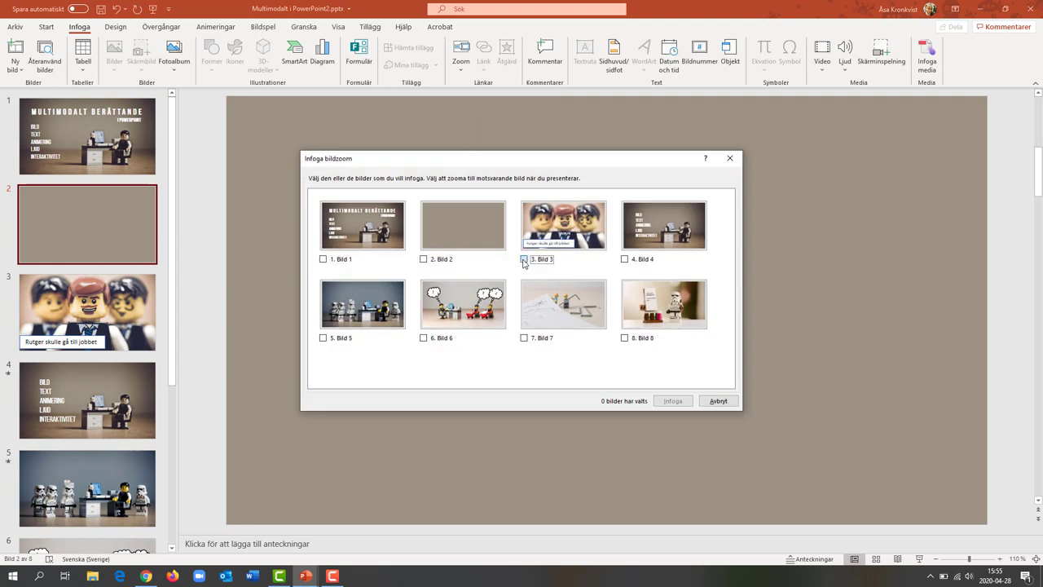
left_click(539, 259)
left_click(634, 259)
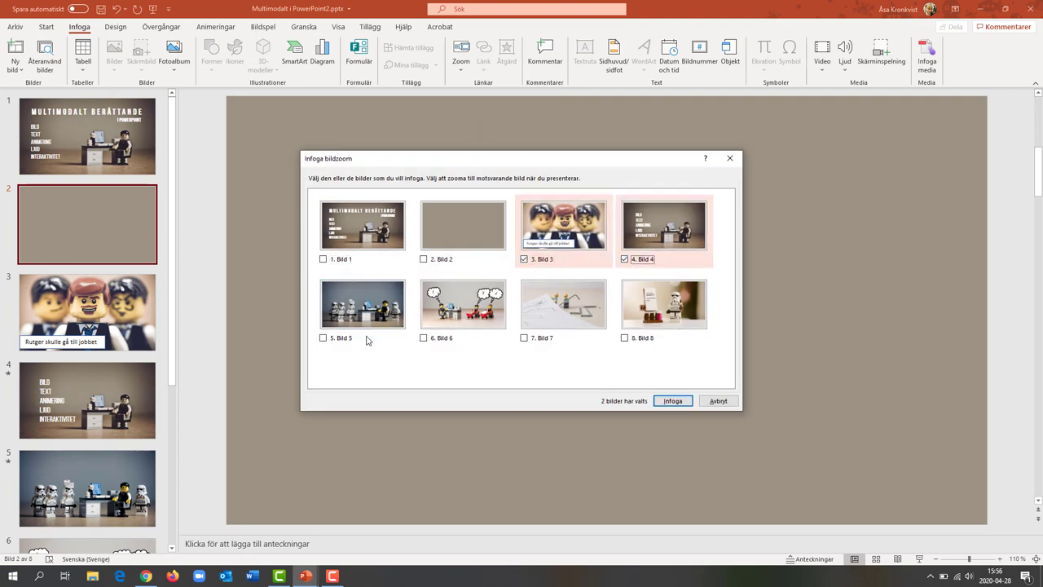
left_click(394, 318)
left_click(459, 318)
left_click(563, 308)
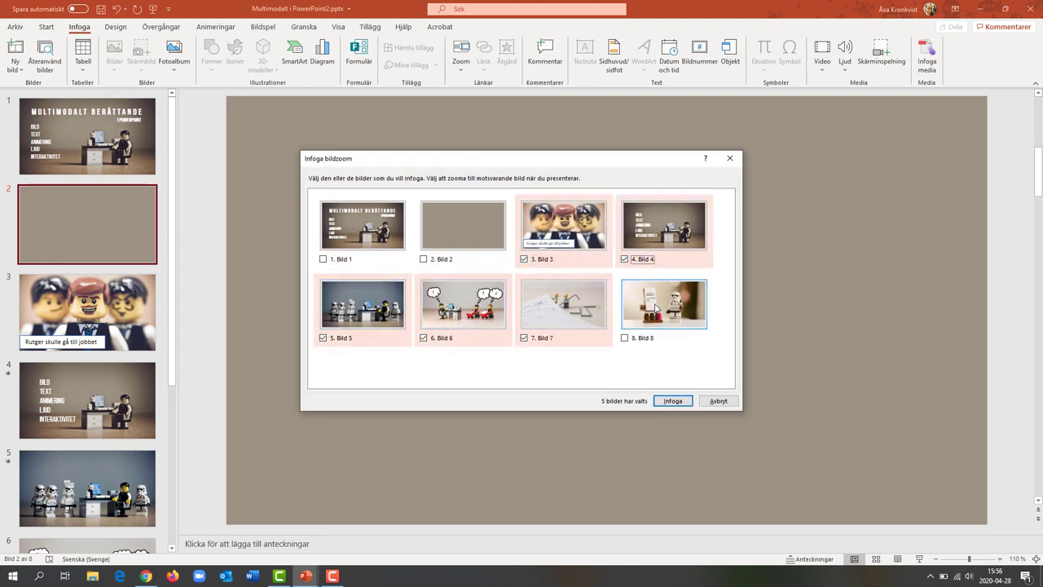
left_click(656, 313)
left_click(664, 398)
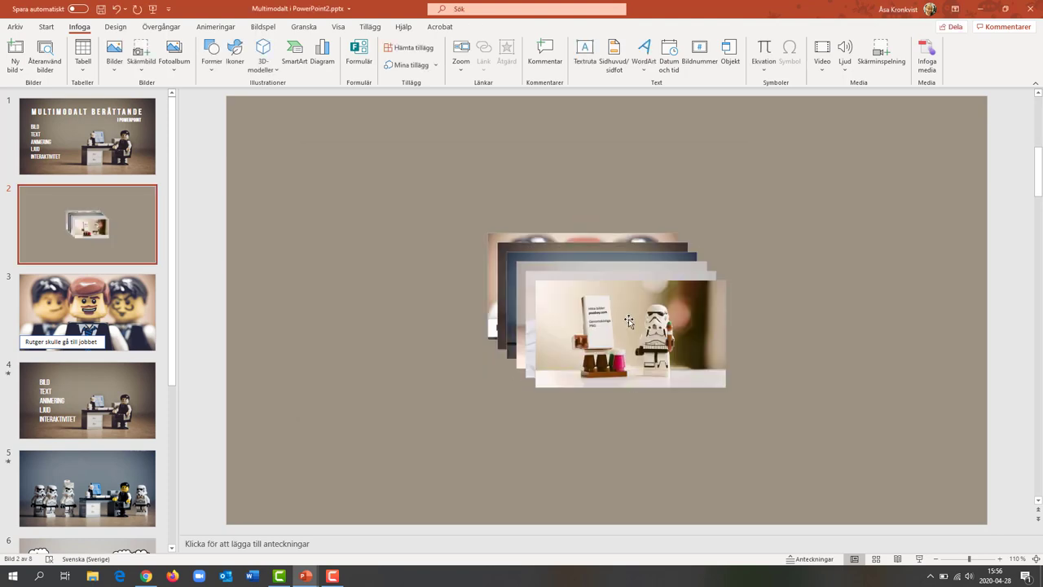
- Move the slide 8 thumbnail to the lower right and the thought-bubble thumbnail to the lower left
mouse_move(650, 326)
left_mouse_down()
mouse_move(698, 355)
mouse_move(830, 395)
mouse_move(552, 392)
left_mouse_up()
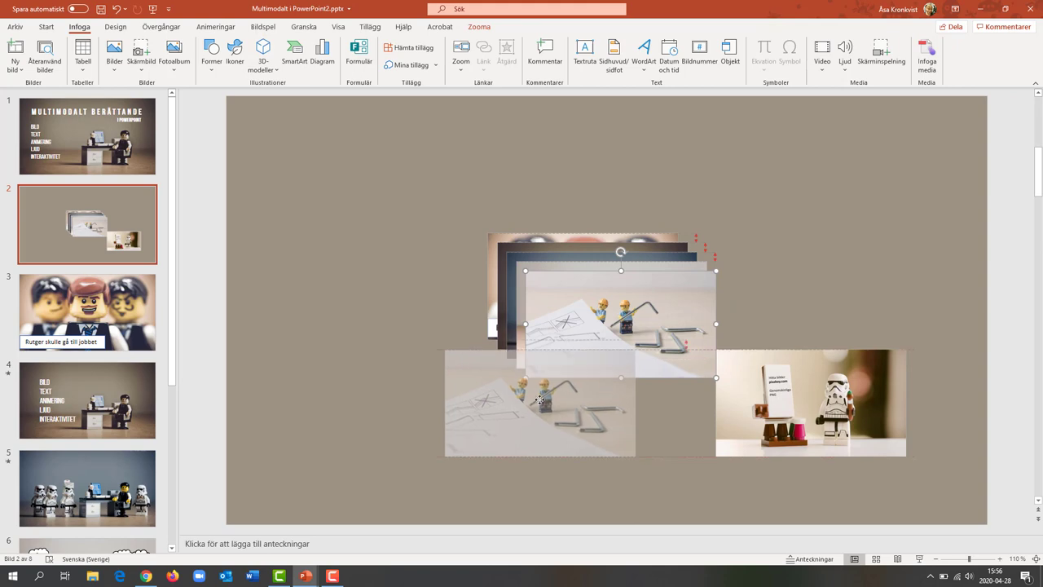
left_click_drag(639, 308, 355, 406)
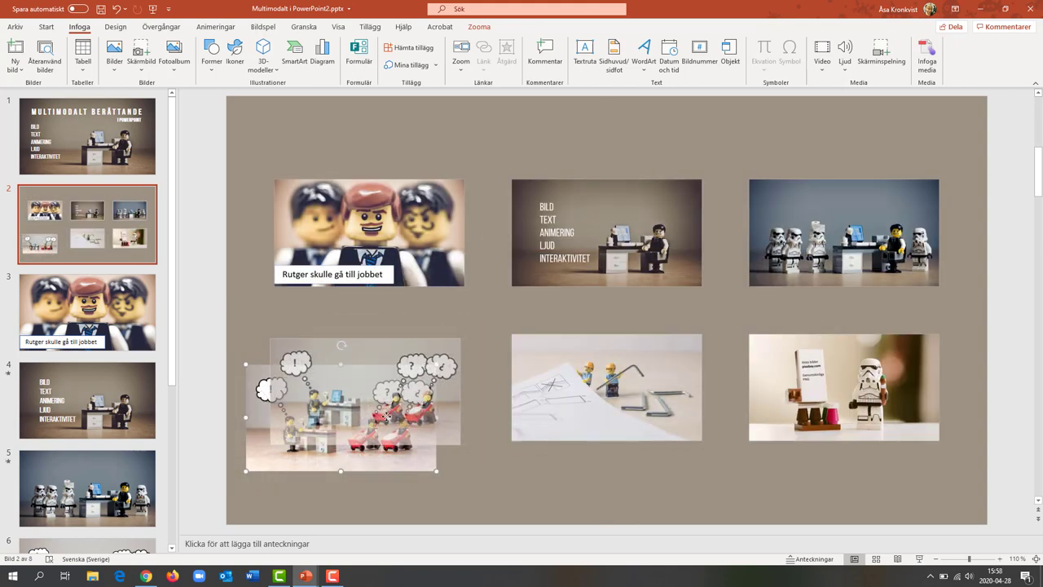
left_click_drag(420, 384, 392, 414)
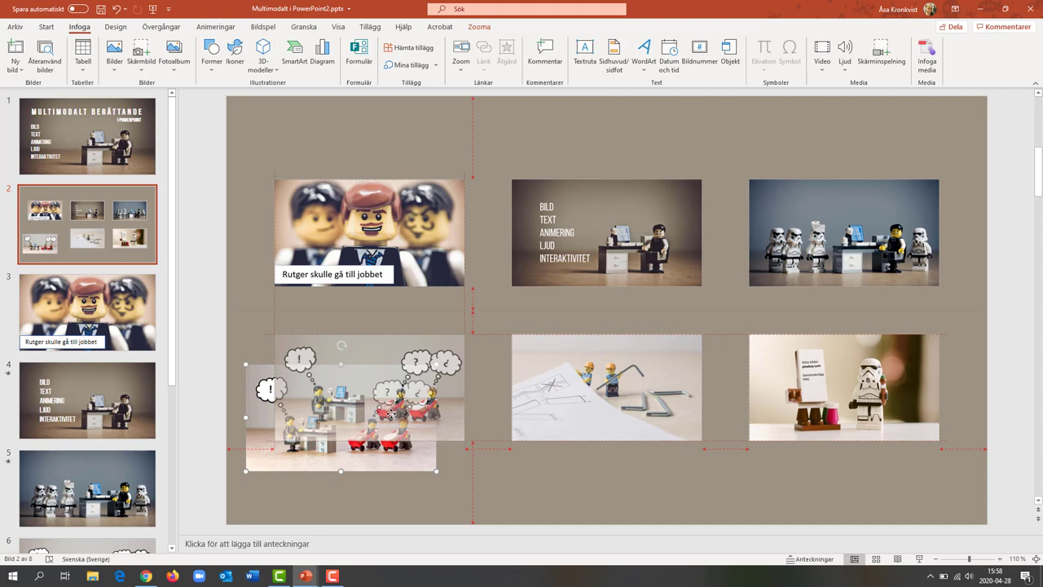
key("Escape")
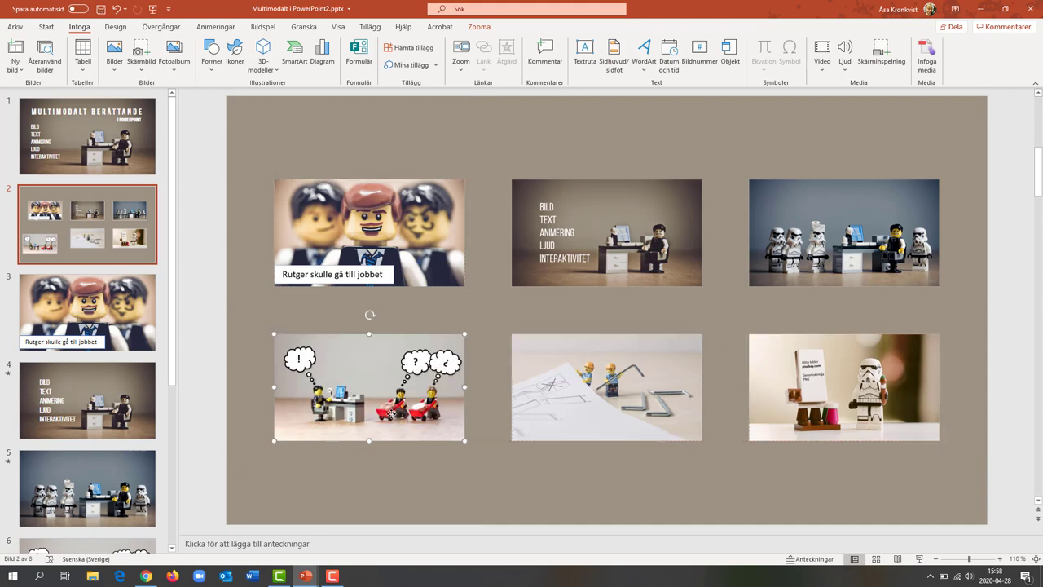
- Present from slide 2, zoom into the first thumbnail, advance through the slides, then exit
left_click(920, 559)
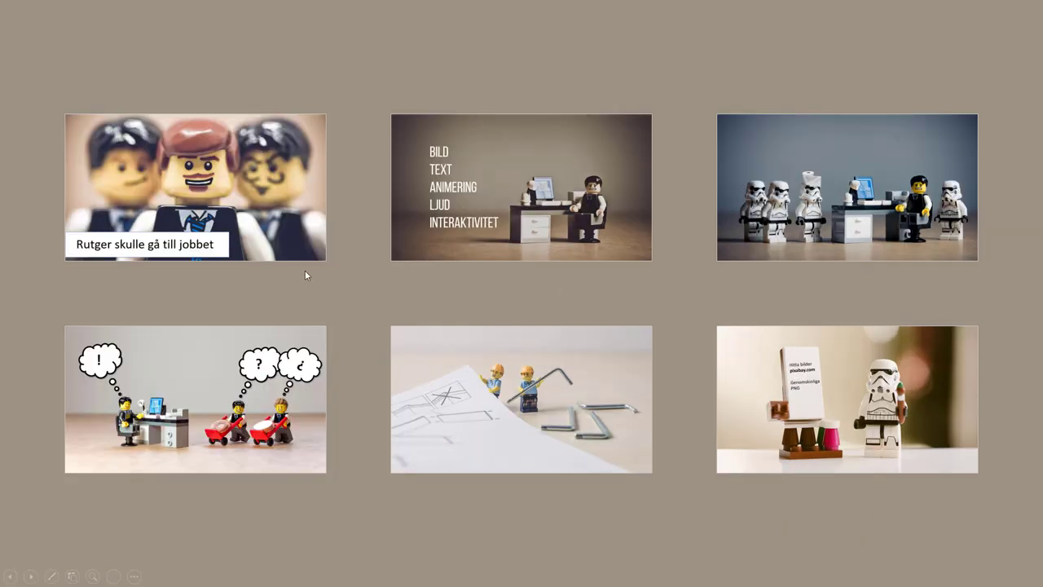
left_click(263, 237)
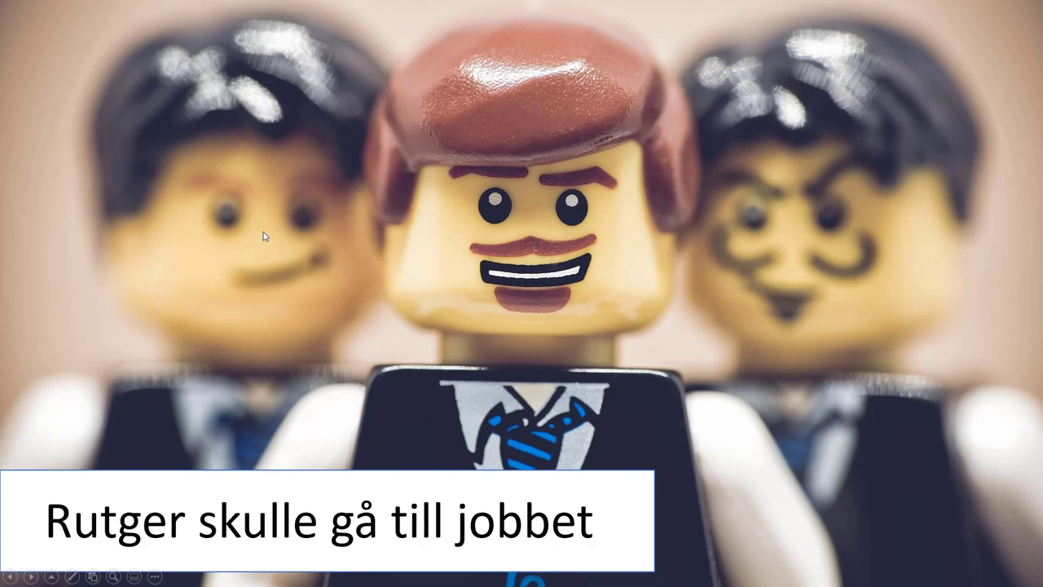
left_click(262, 236)
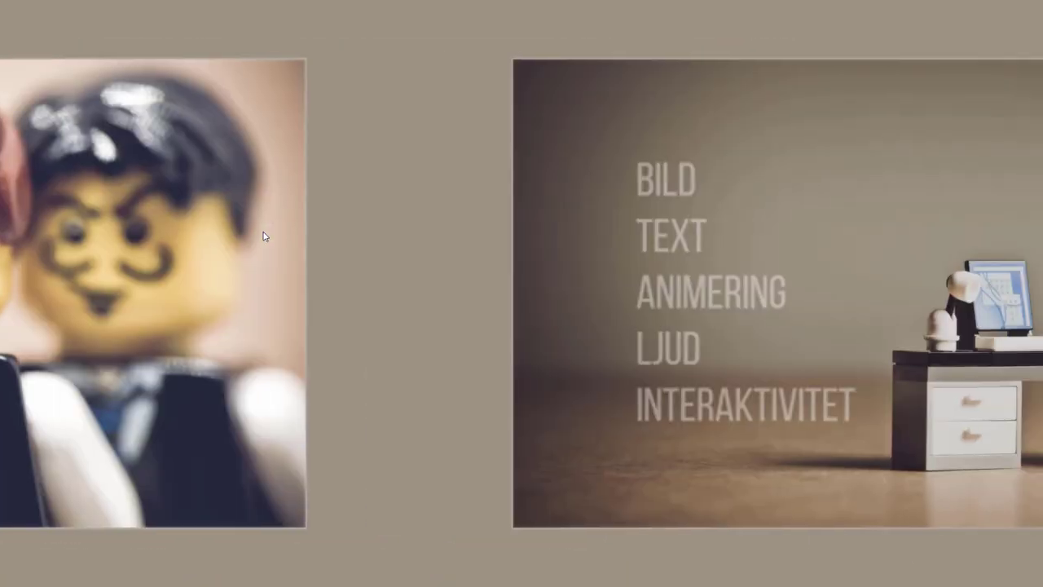
left_click(263, 236)
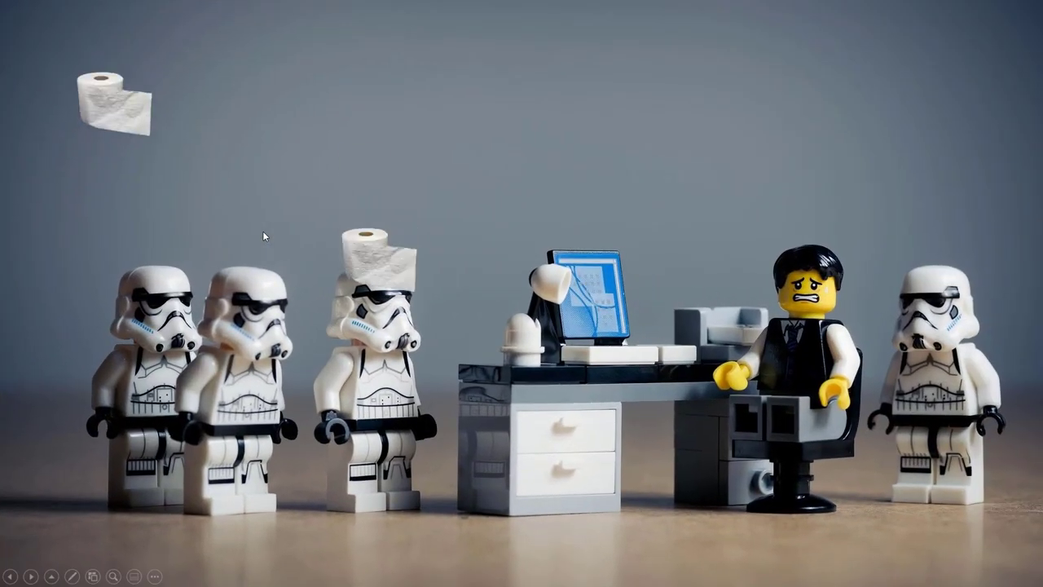
key("Right")
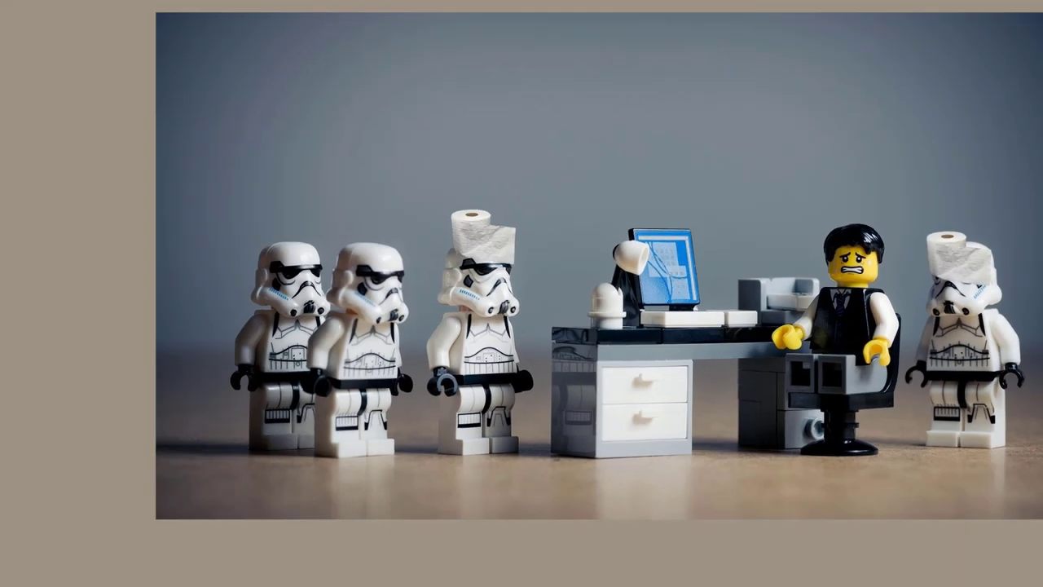
key("Right")
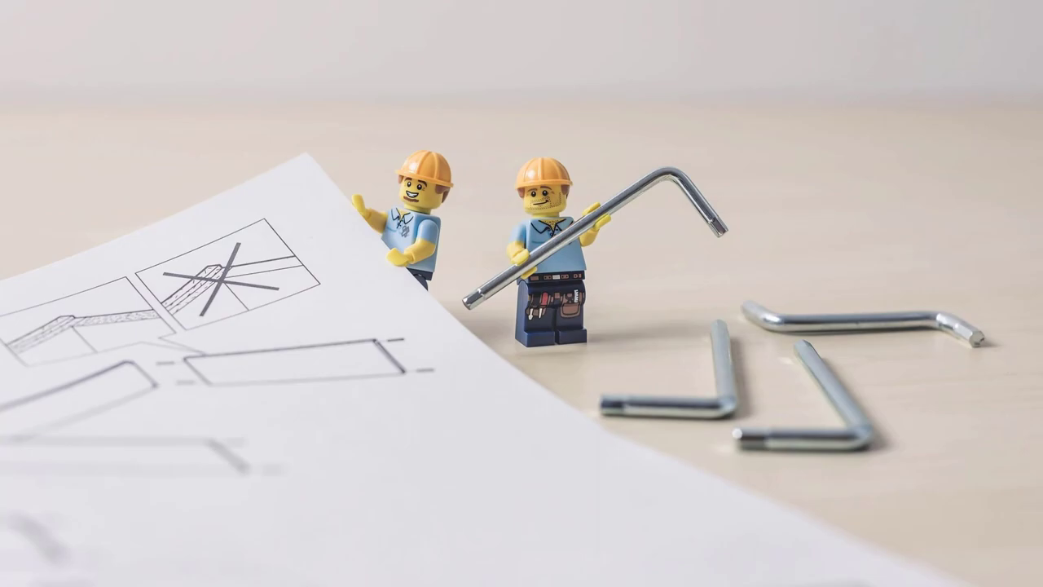
key("Escape")
- Return to slide 2 and turn on Återgå till zoom for the slide 3 thumbnail
scroll(185, 249, "up", 4)
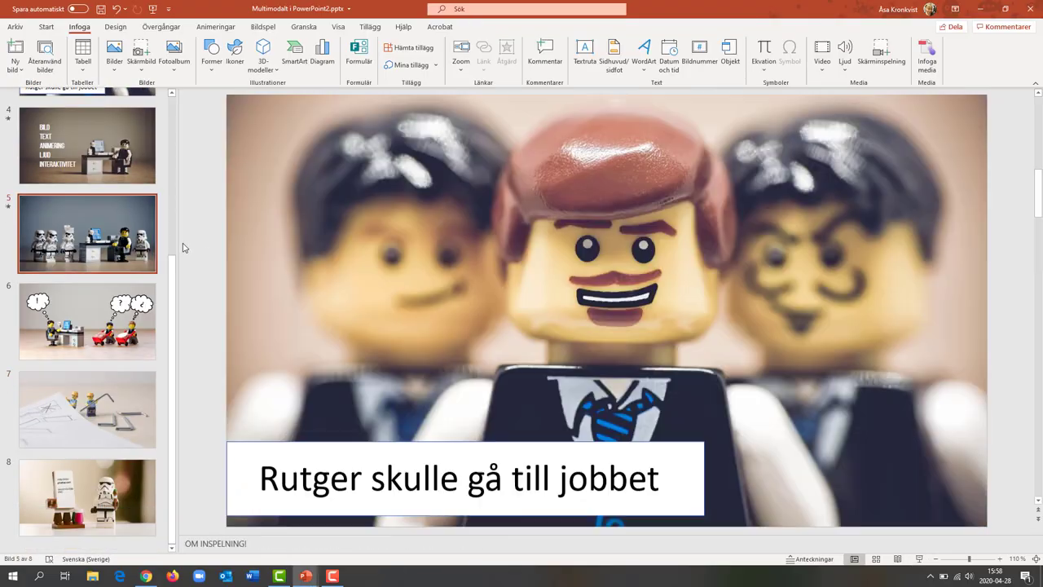
scroll(185, 249, "up", 2)
left_click(144, 221)
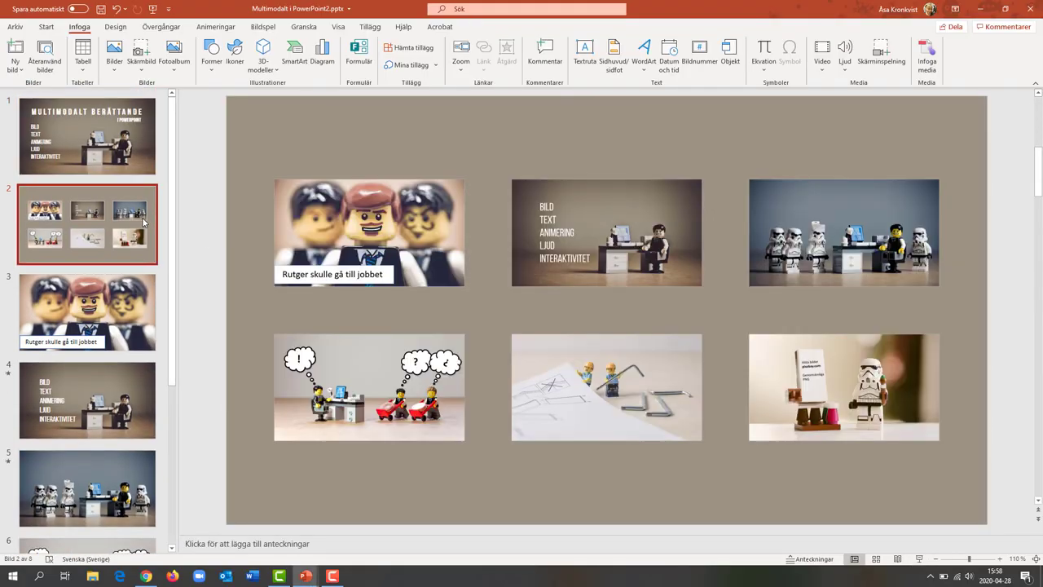
left_click(408, 238)
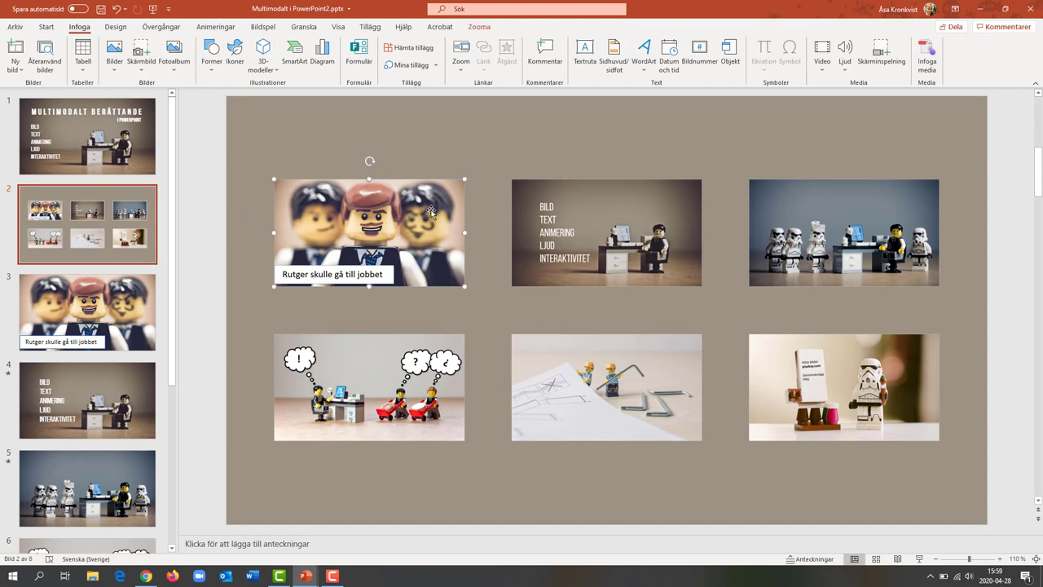
left_click(483, 29)
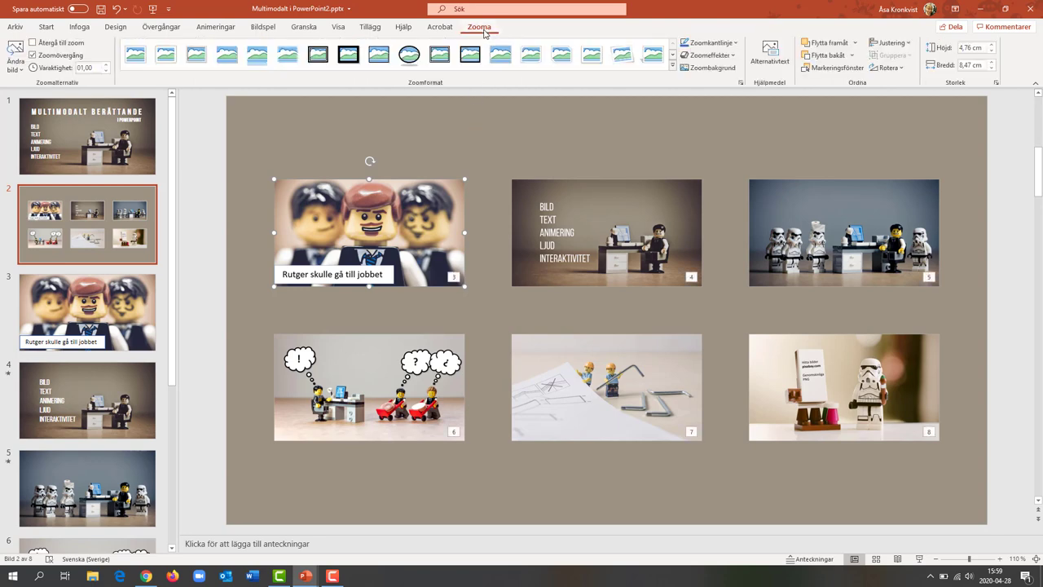
left_click(31, 42)
- Turn on Återgå till zoom for the slide 4, 5 and 6 thumbnails, then select all six
left_click(570, 270)
left_click(32, 42)
left_click(768, 257)
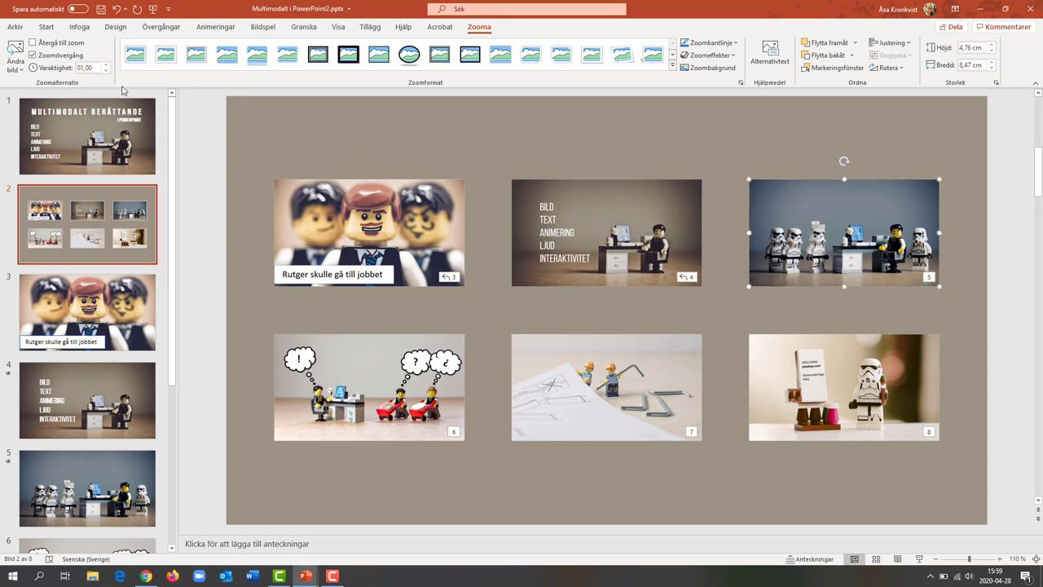
left_click(32, 43)
left_click(376, 405)
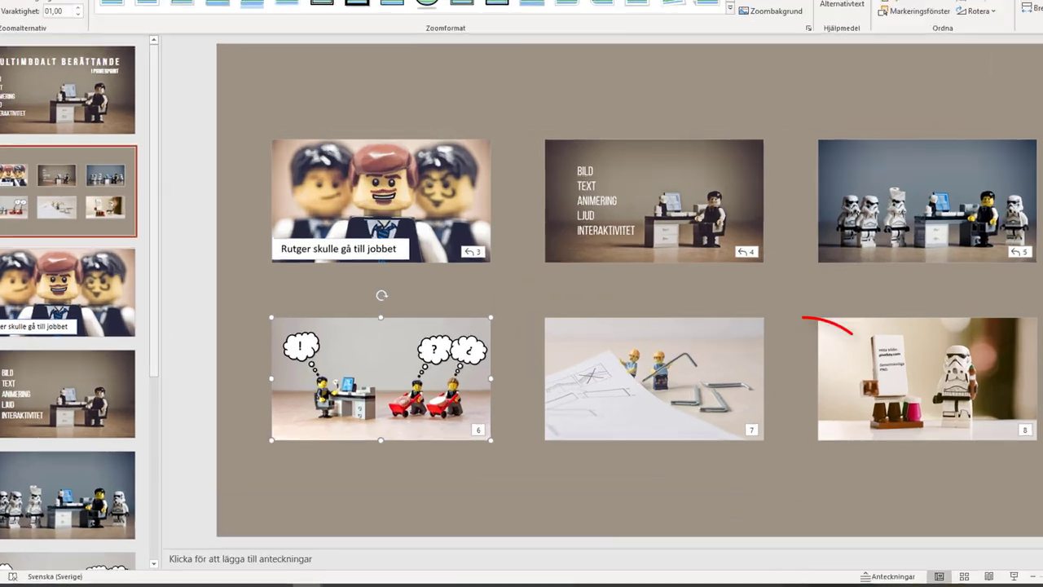
left_click(32, 43)
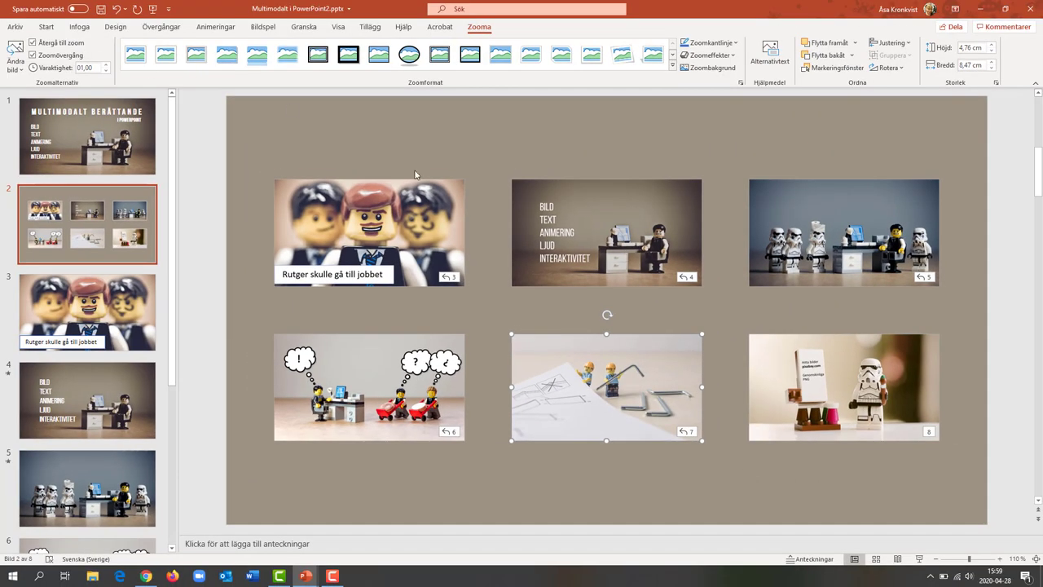
left_click(771, 373)
mouse_move(203, 130)
left_mouse_down()
mouse_move(751, 312)
mouse_move(996, 449)
mouse_move(1022, 494)
left_mouse_up()
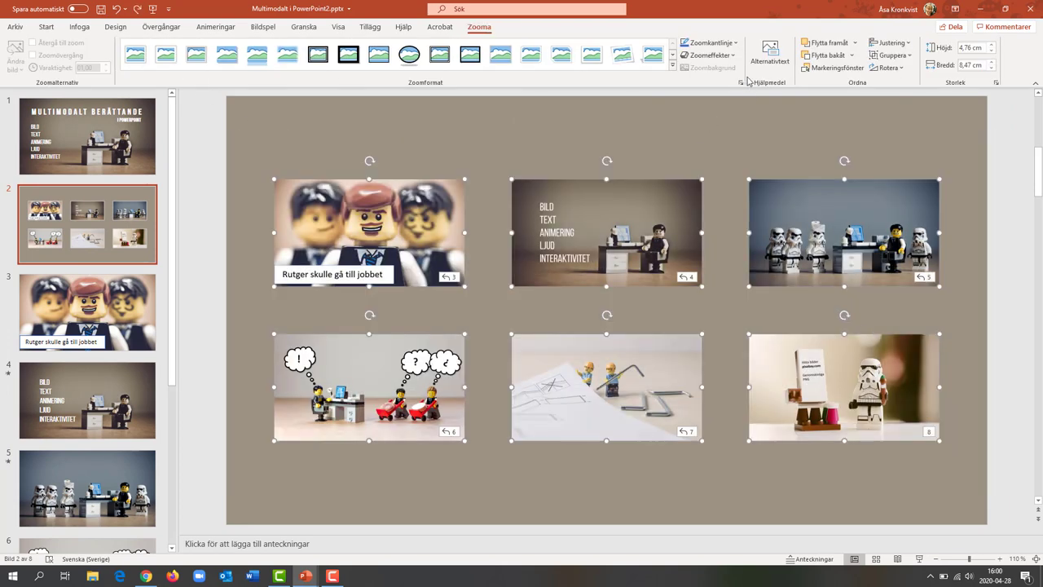
- Apply a Perspektiv shadow from Zoomeffekter > Skugga to all six thumbnails, then deselect them
left_click(736, 62)
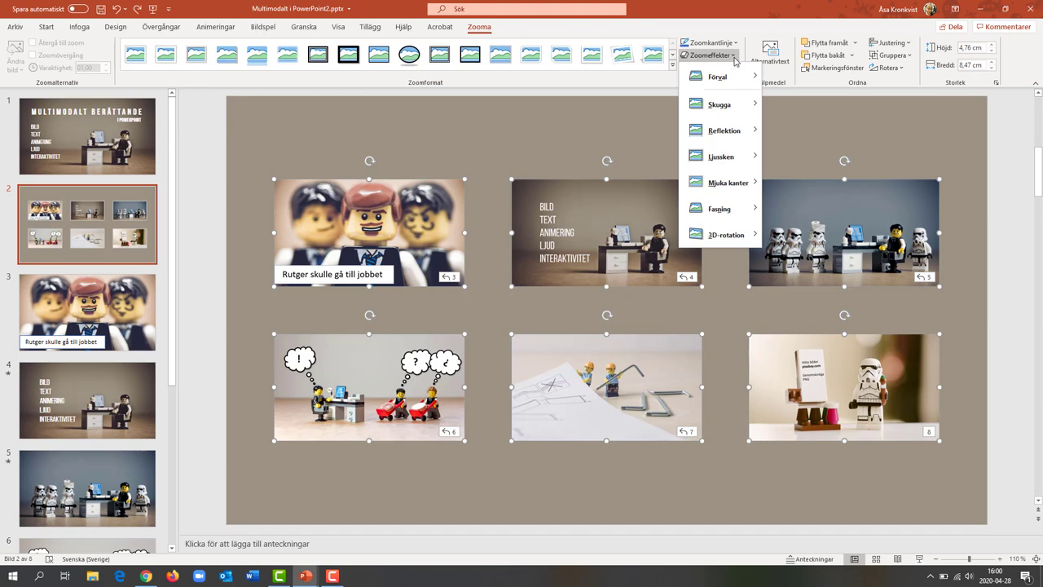
mouse_move(718, 103)
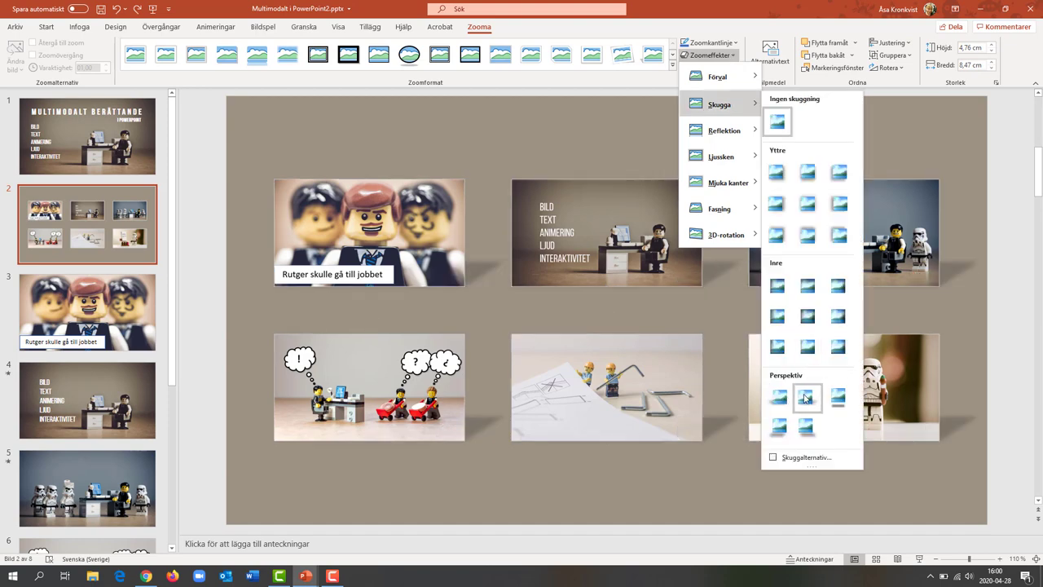
left_click(784, 399)
left_click(821, 149)
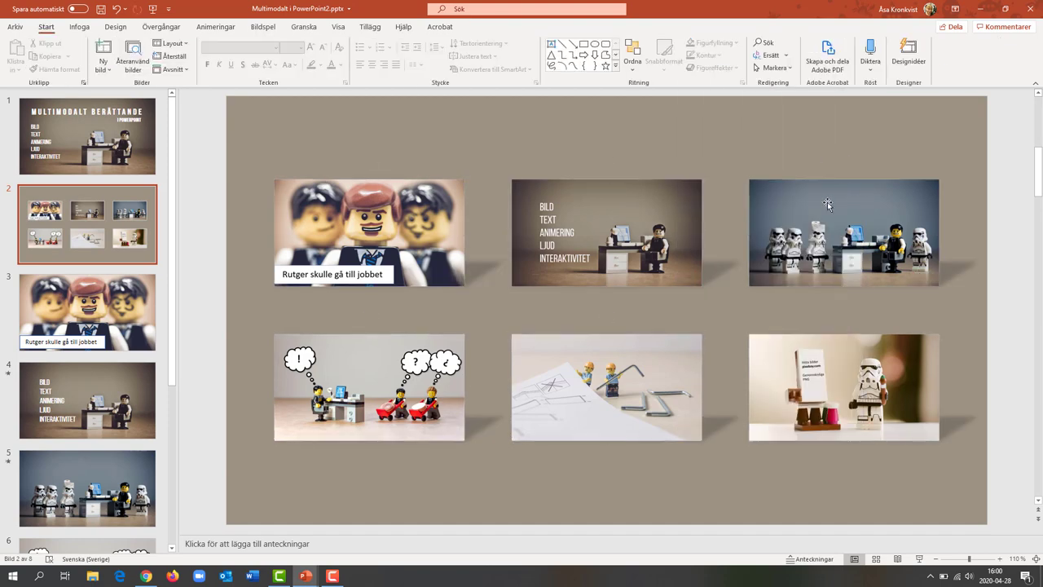
- Present slide 2, zooming into the BILD TEXT and thought-bubble thumbnails and returning to the grid
left_click(918, 559)
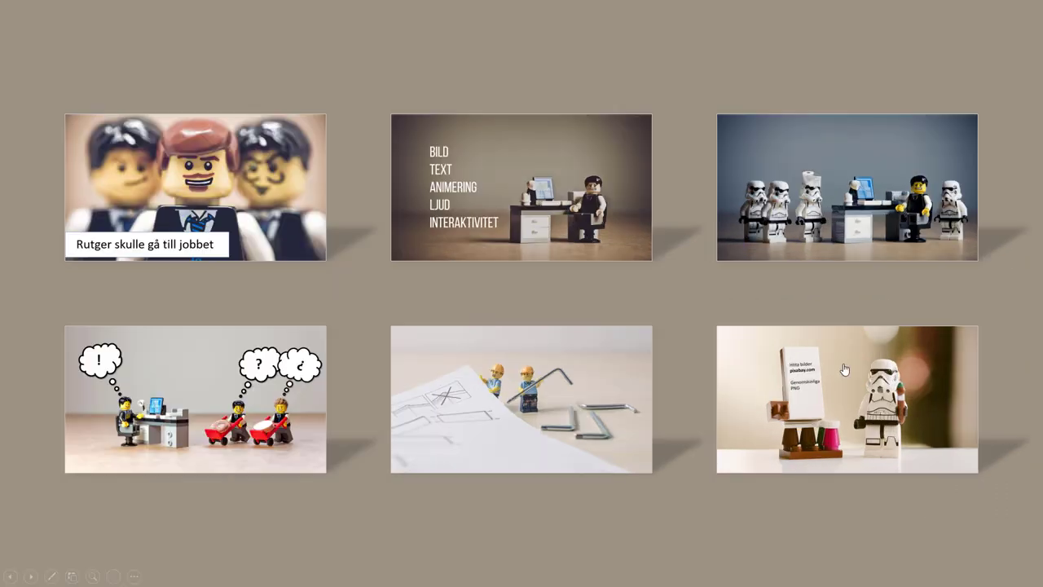
left_click(607, 210)
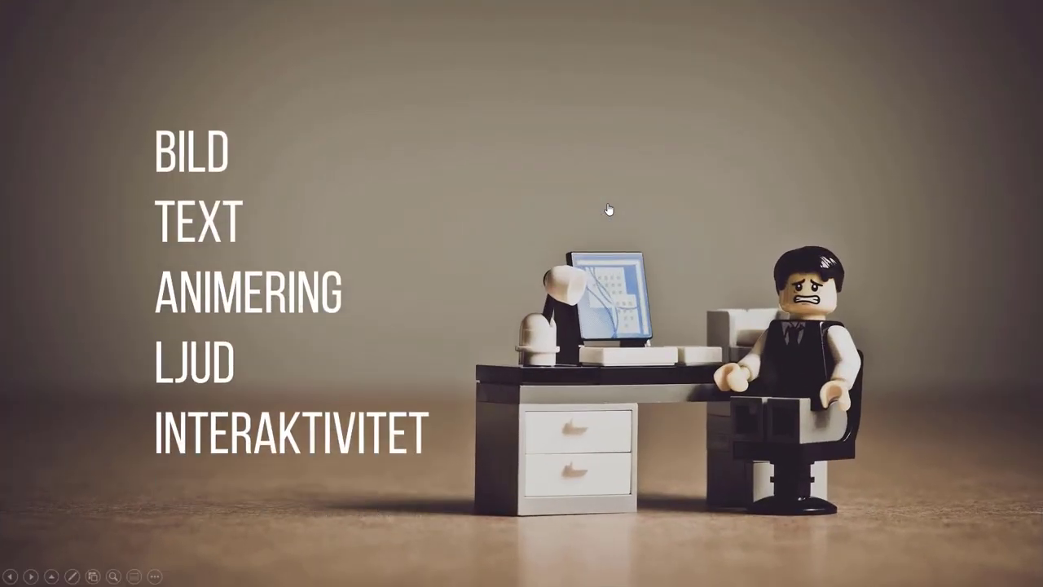
left_click(607, 210)
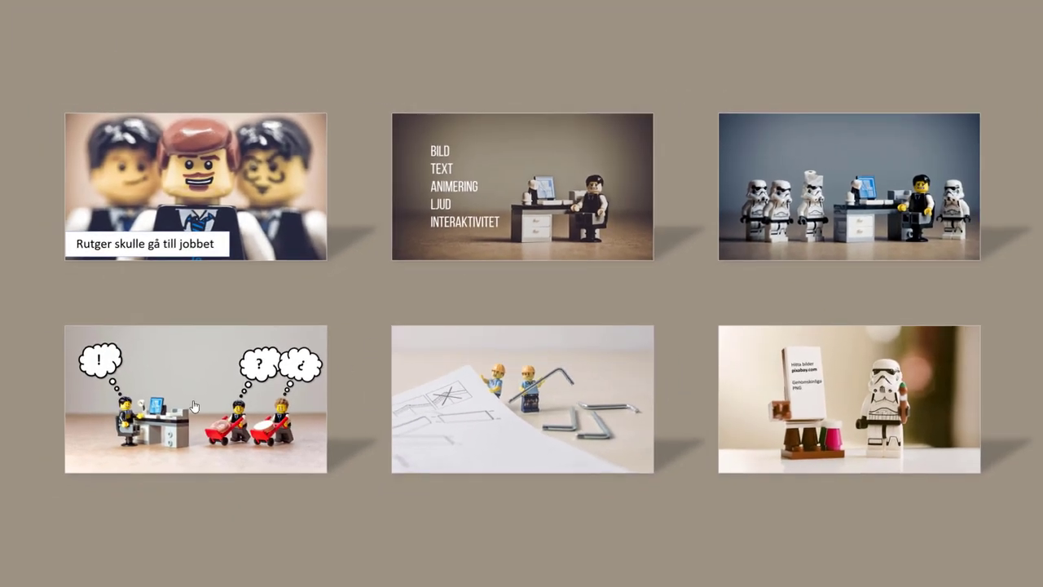
left_click(194, 406)
left_click(199, 399)
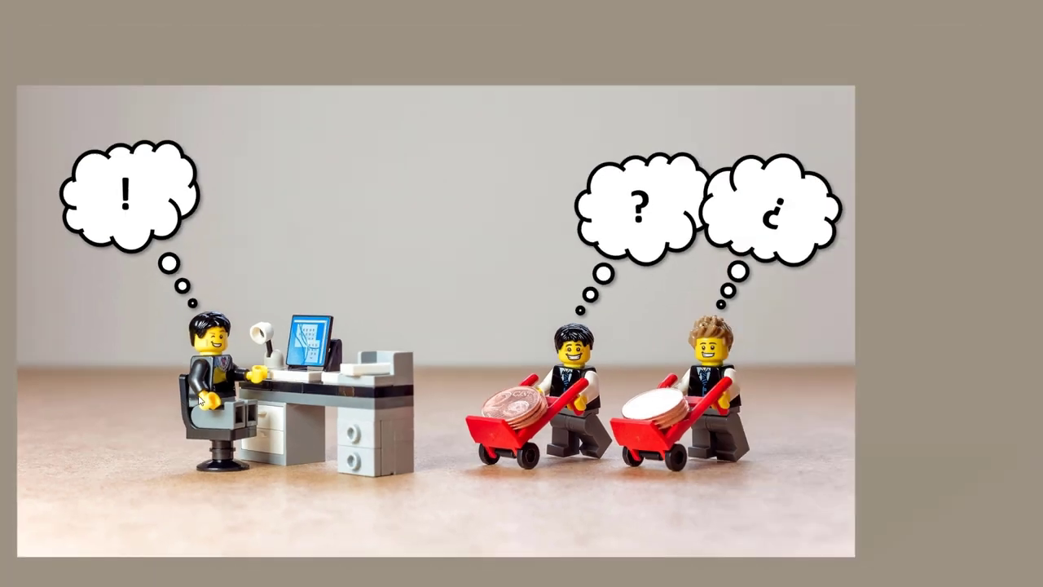